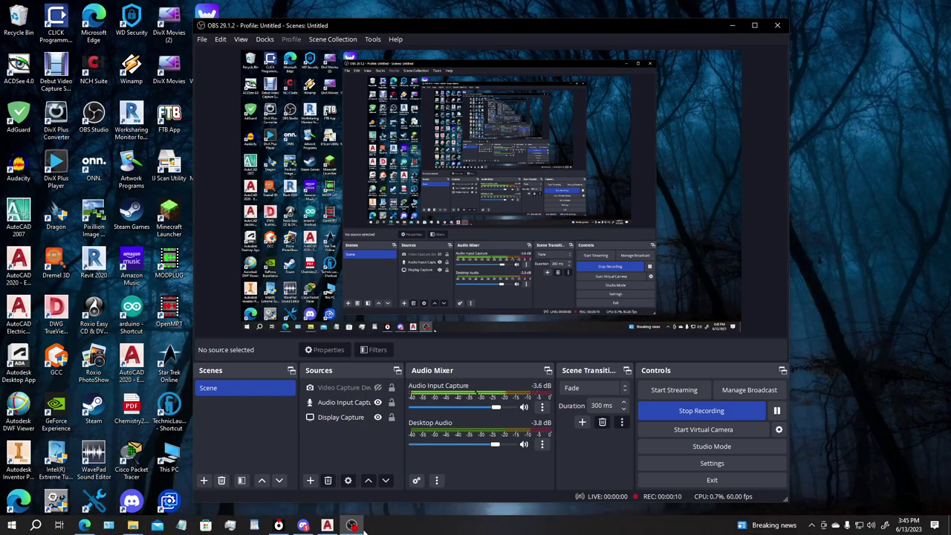
Switch to AutoCAD and add five new layers to the drawing.
left_click(326, 526)
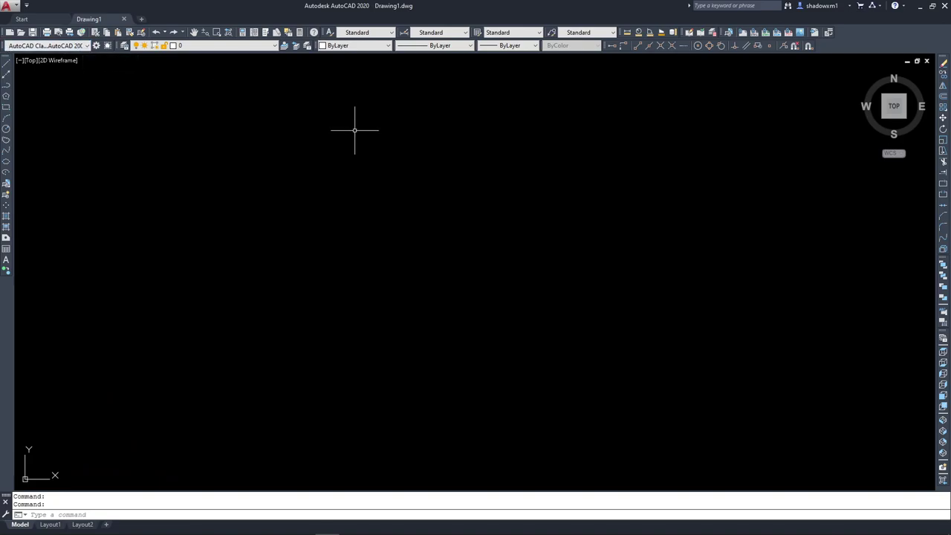
left_click(124, 46)
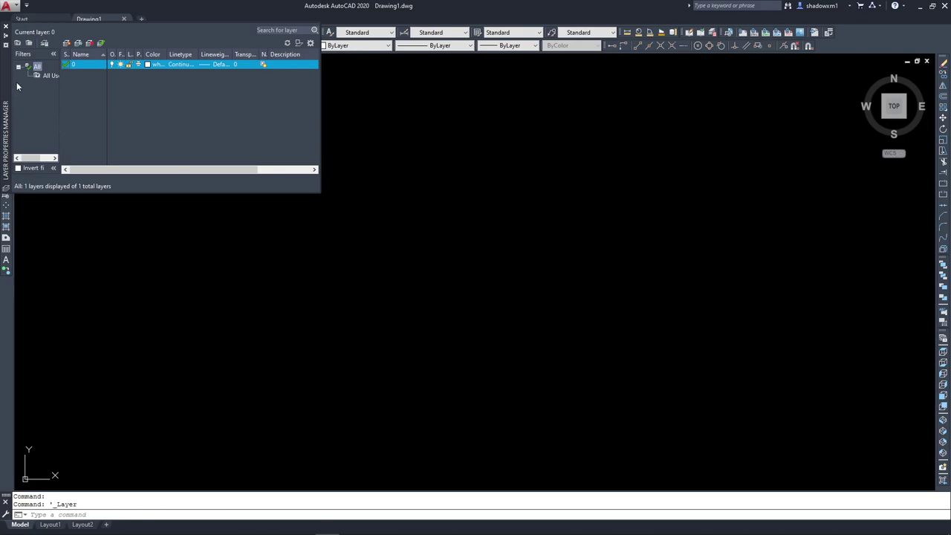
left_click(66, 44)
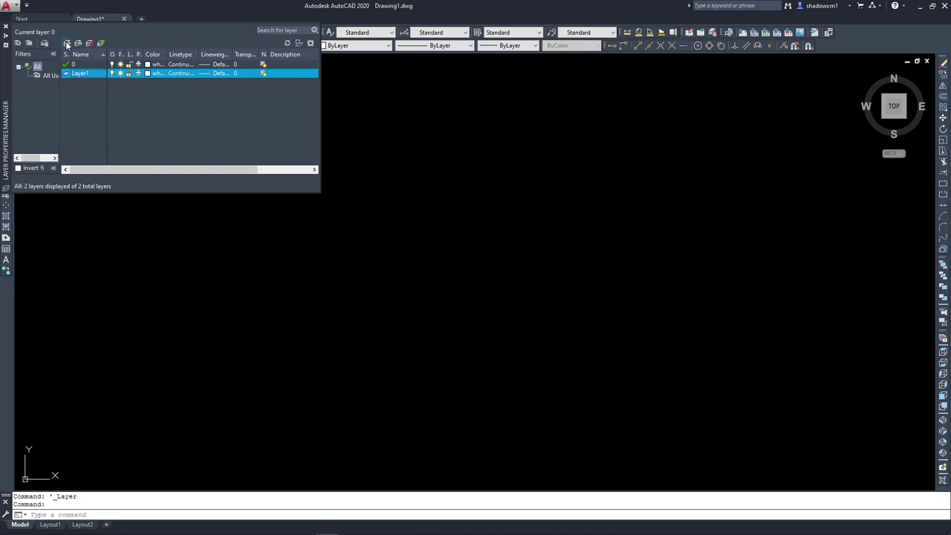
left_click(67, 44)
left_click(67, 44)
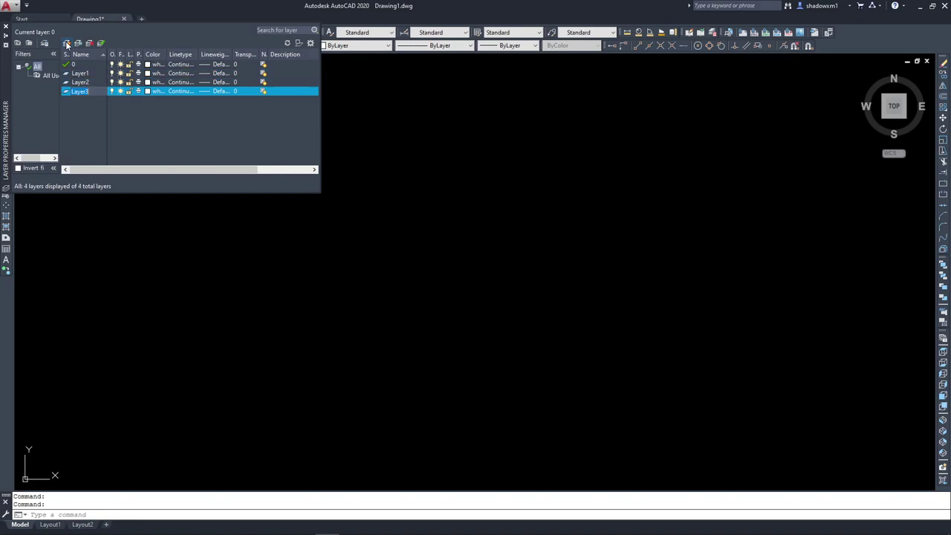
left_click(67, 44)
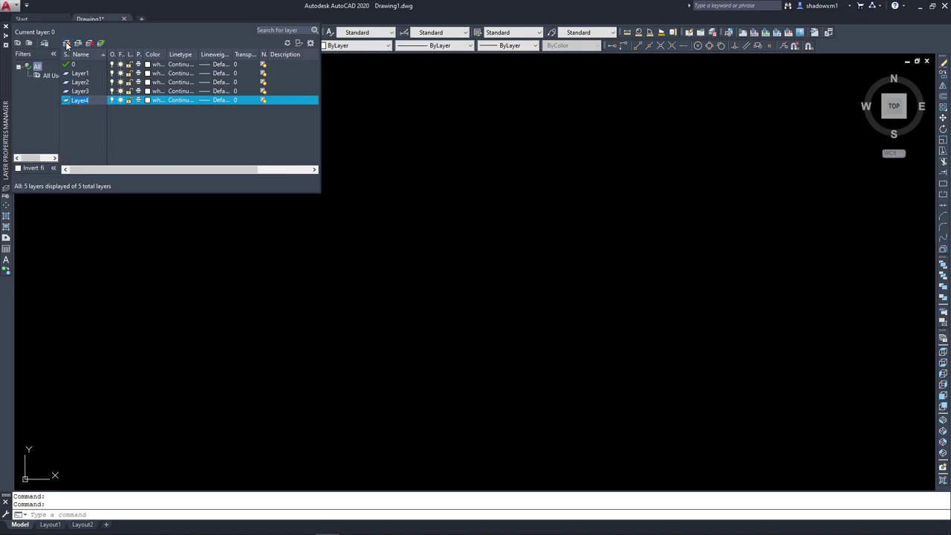
left_click(66, 44)
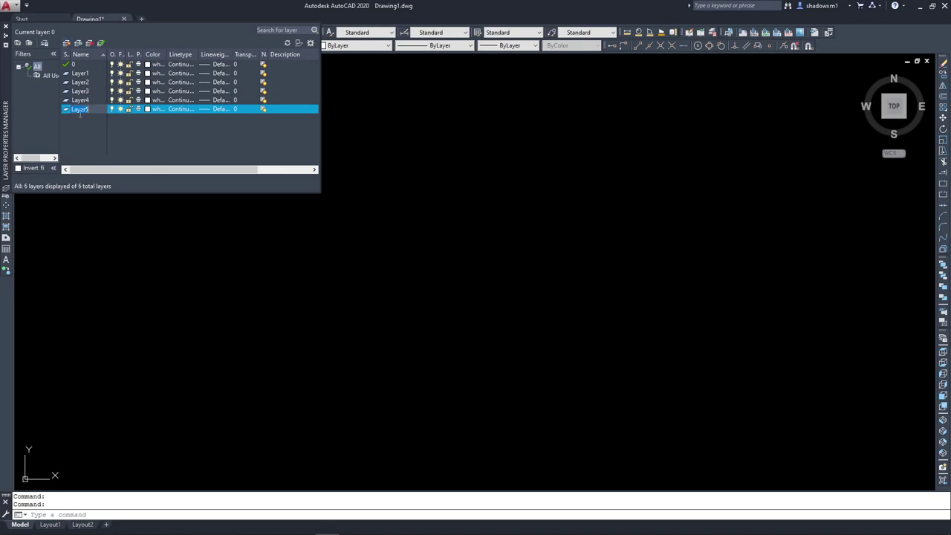
Rename Layer1 as line and set its colour to cyan.
left_click(83, 73)
left_click(83, 73)
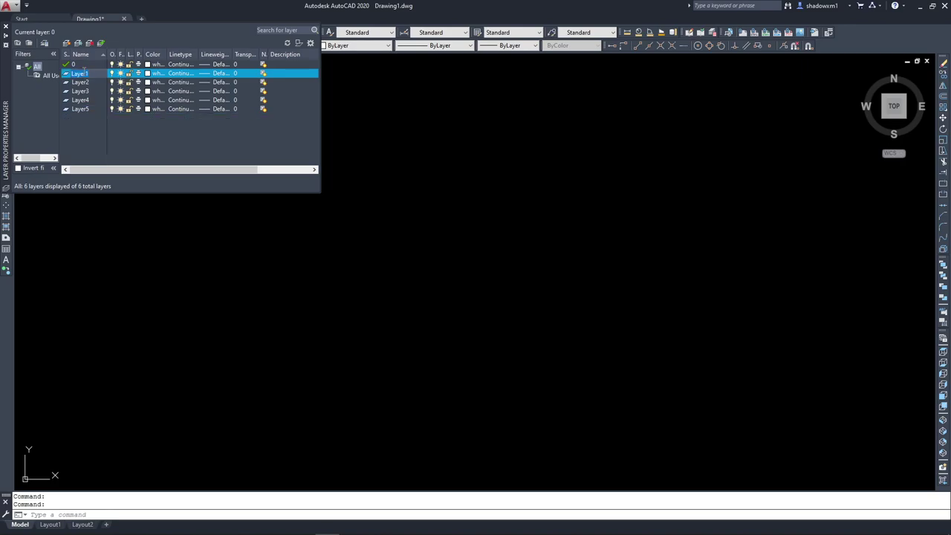
type("line")
key("Return")
left_click(148, 73)
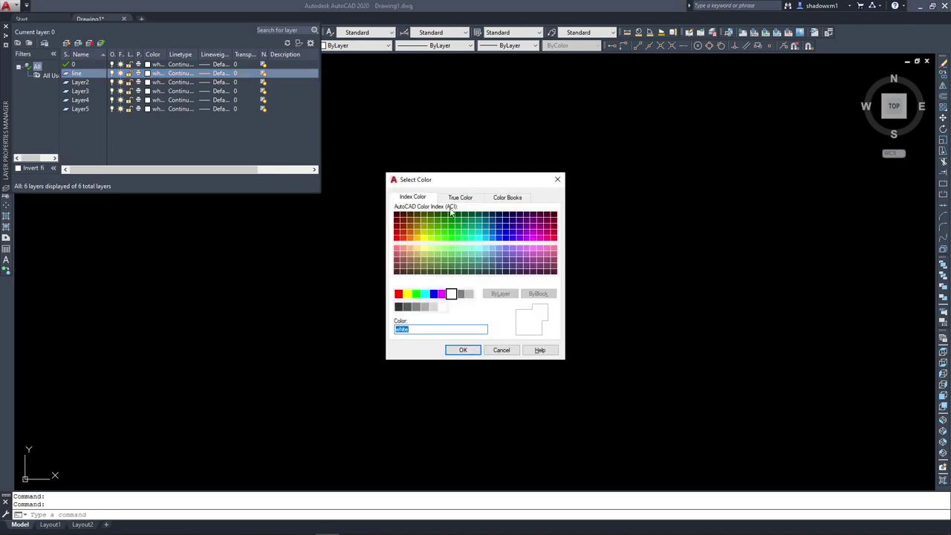
left_click(424, 294)
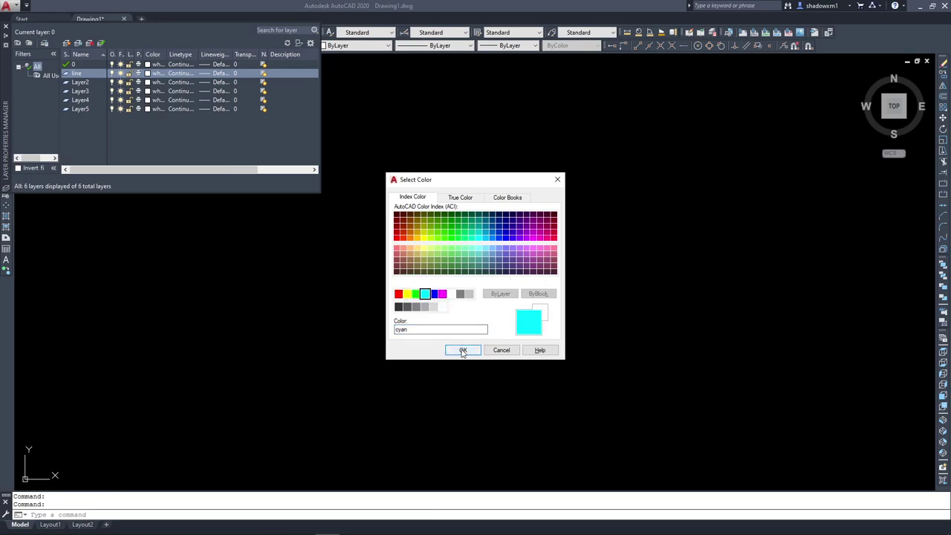
left_click(462, 350)
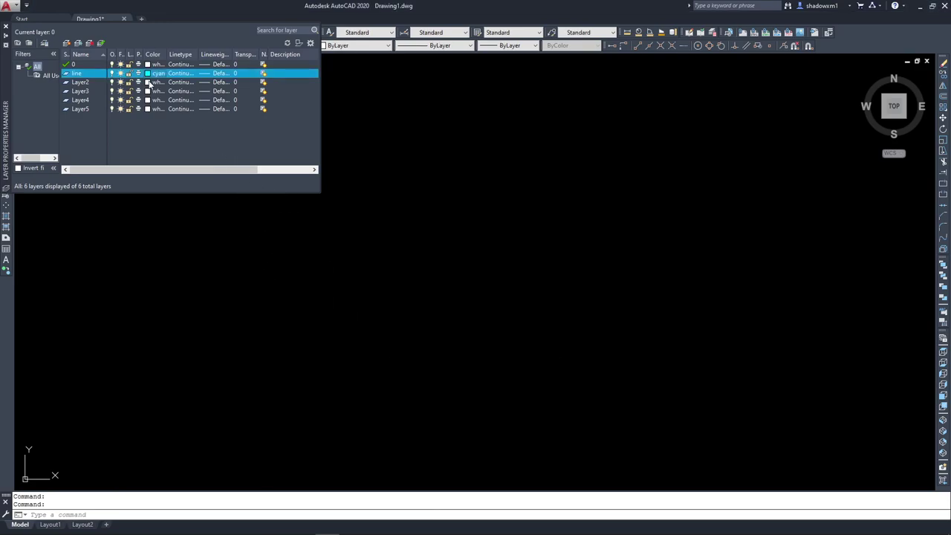
Rename Layer2 as Center and set its colour to yellow.
left_click(74, 84)
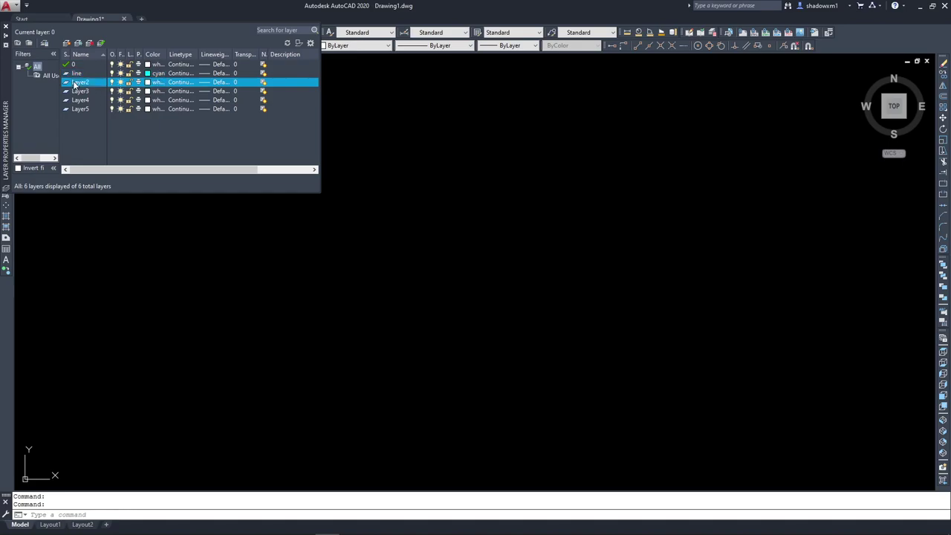
left_click(74, 83)
type("Center")
left_click(153, 82)
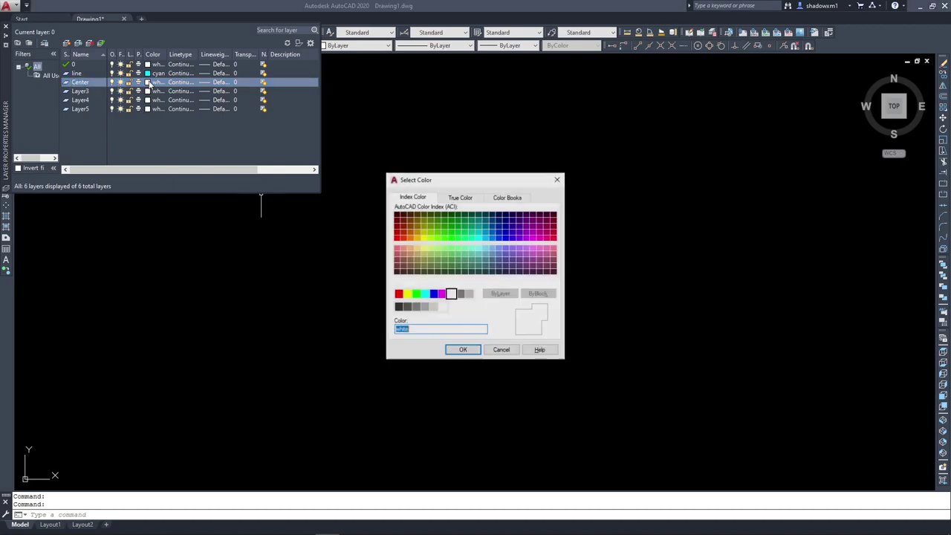
left_click(406, 296)
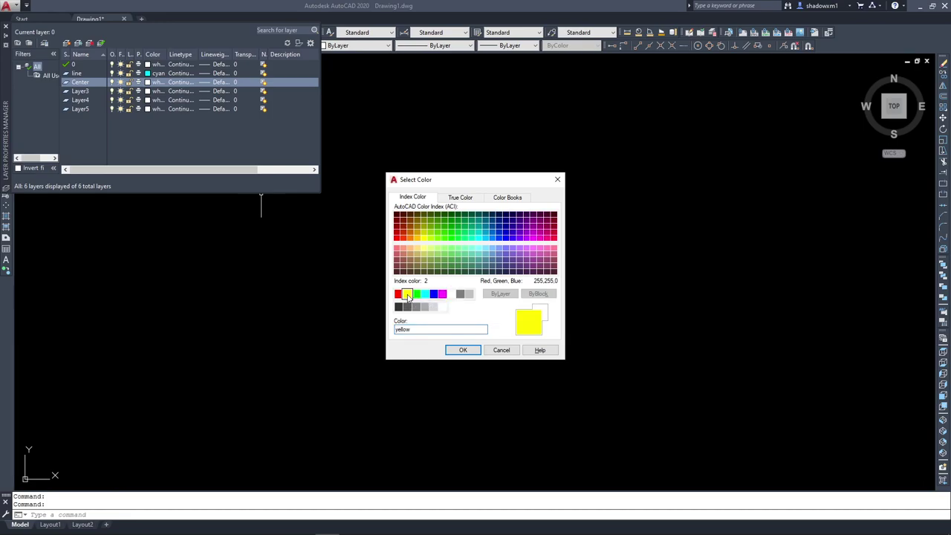
left_click(462, 350)
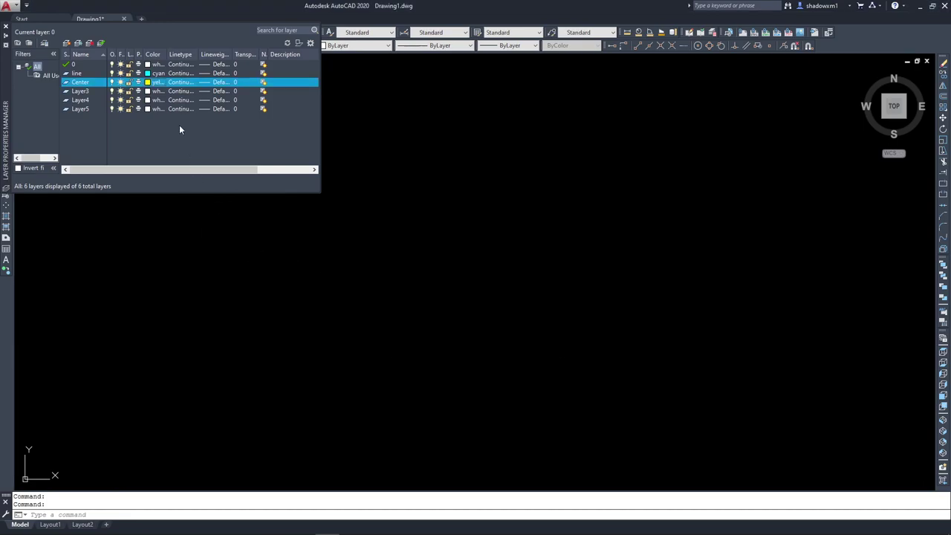
Rename Layer3 as Hidden and set its colour to red.
double_click(80, 91)
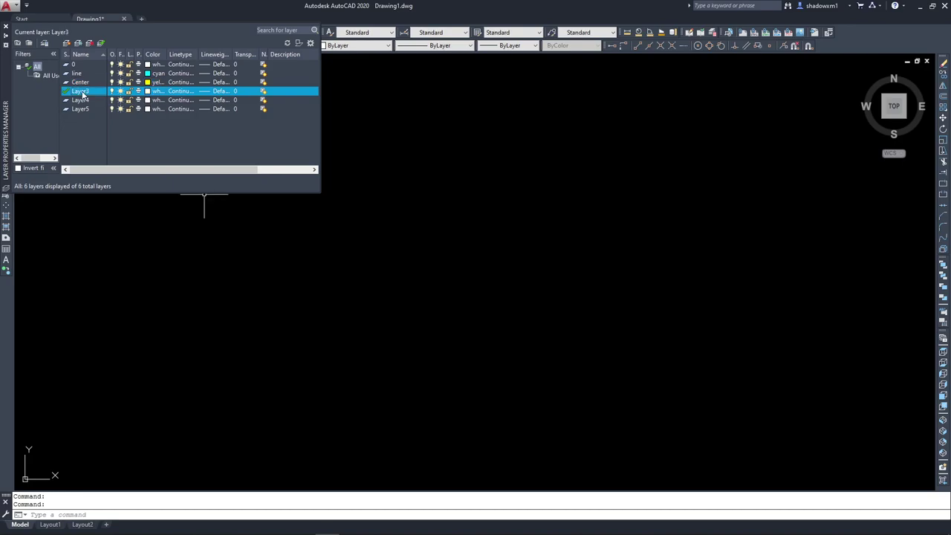
type("hi")
key("BackSpace")
key("BackSpace")
type("Hidd")
left_click(150, 91)
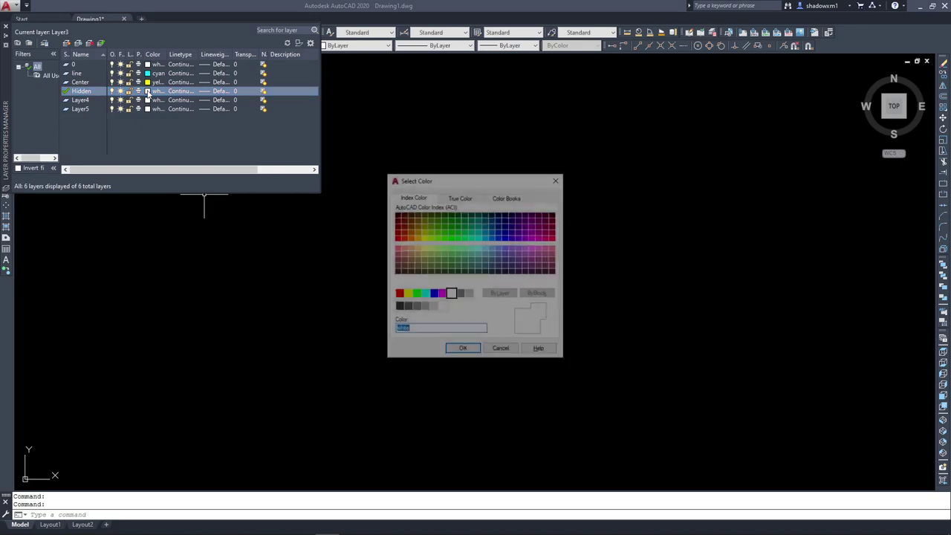
left_click(398, 295)
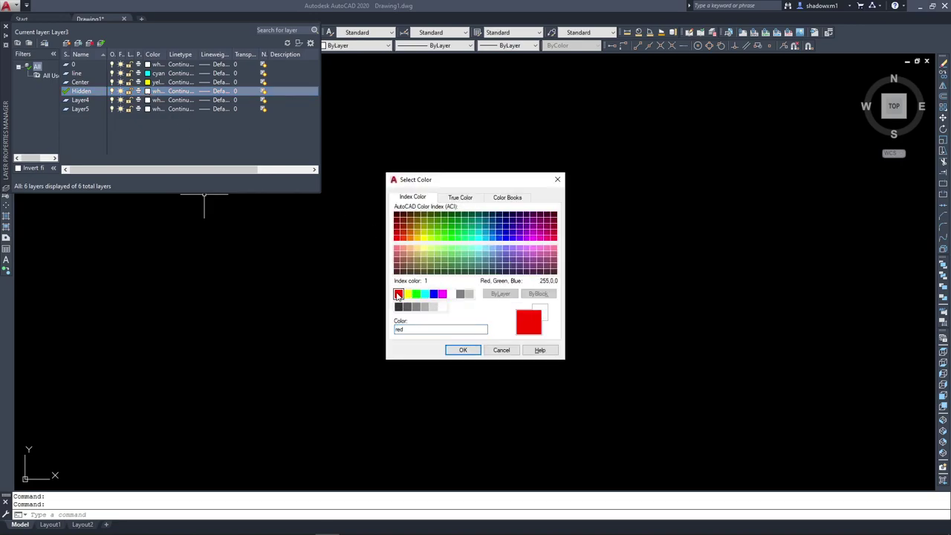
left_click(460, 349)
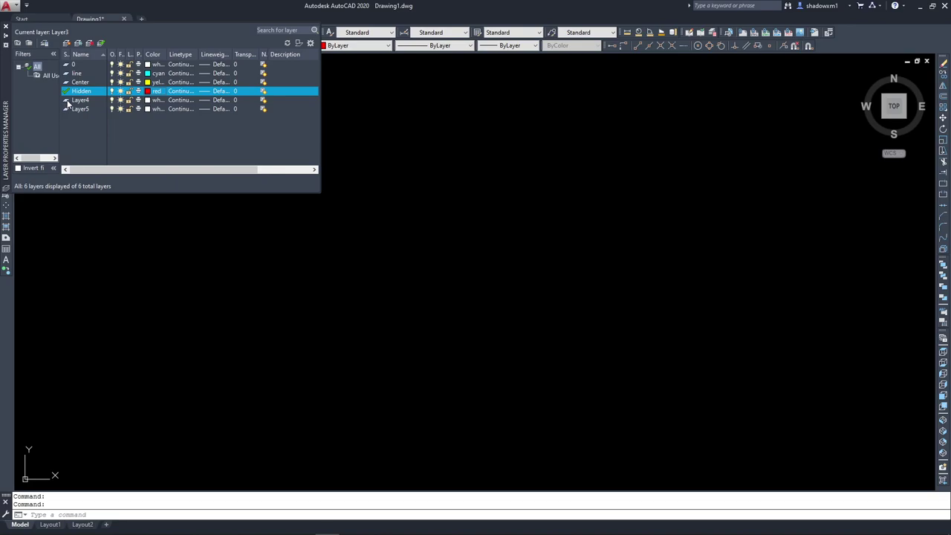
Rename Layer4 as Projection and Layer5 as DimText.
left_click(67, 102)
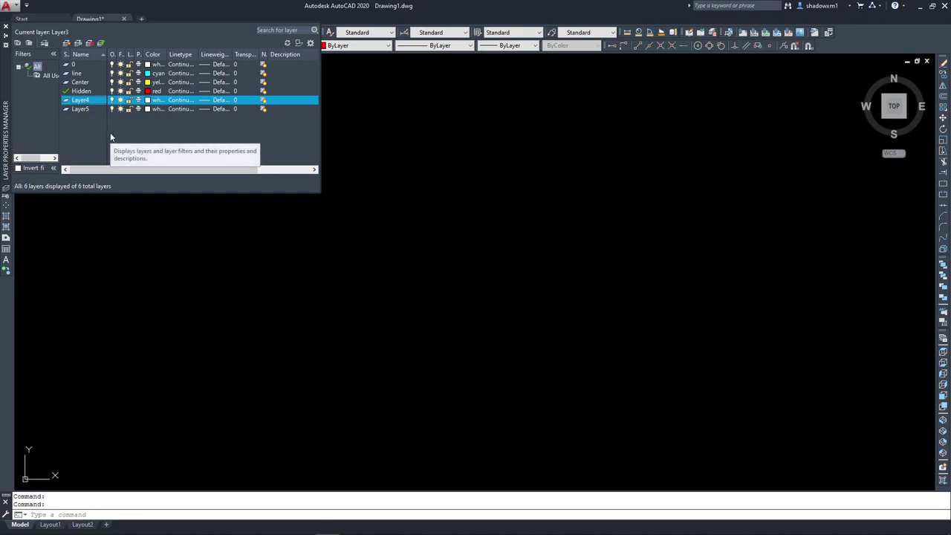
left_click(90, 100)
type("Projection")
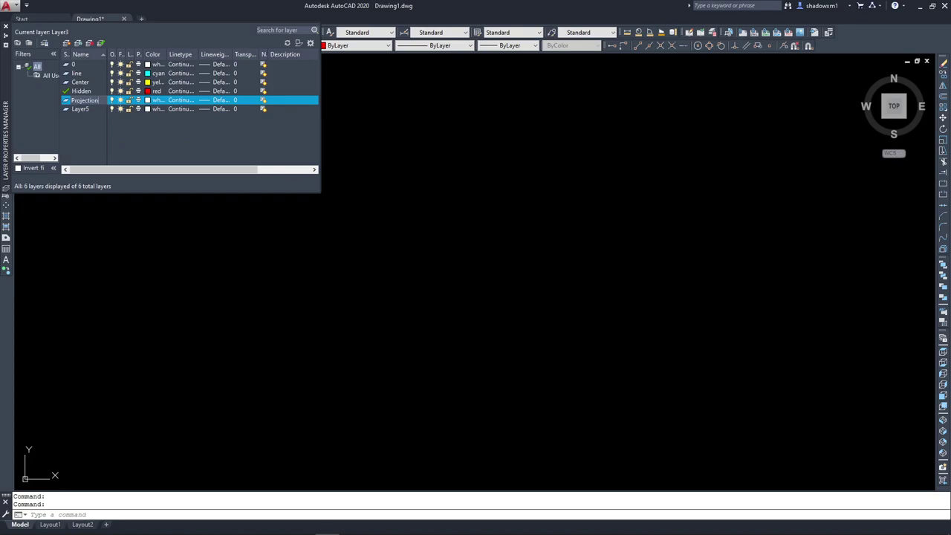
left_click(76, 110)
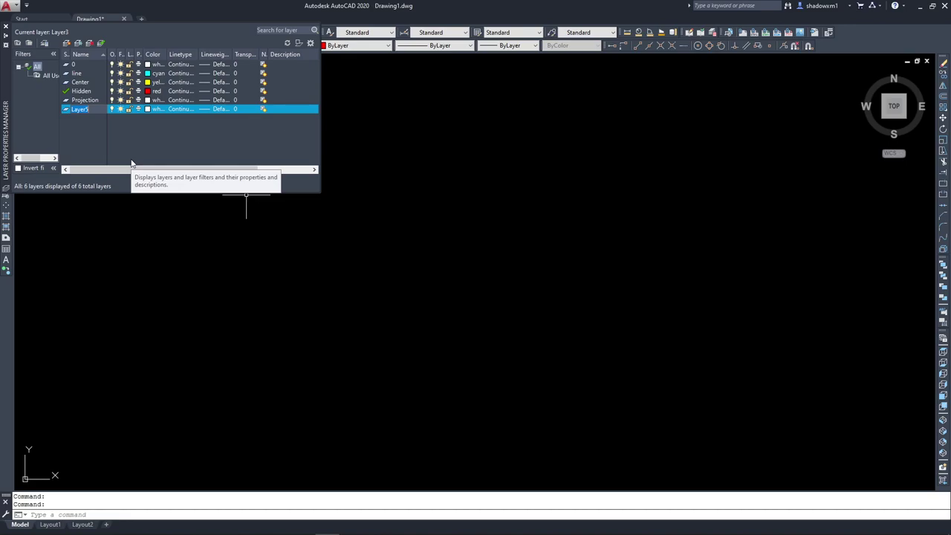
type("DimText")
left_click(149, 146)
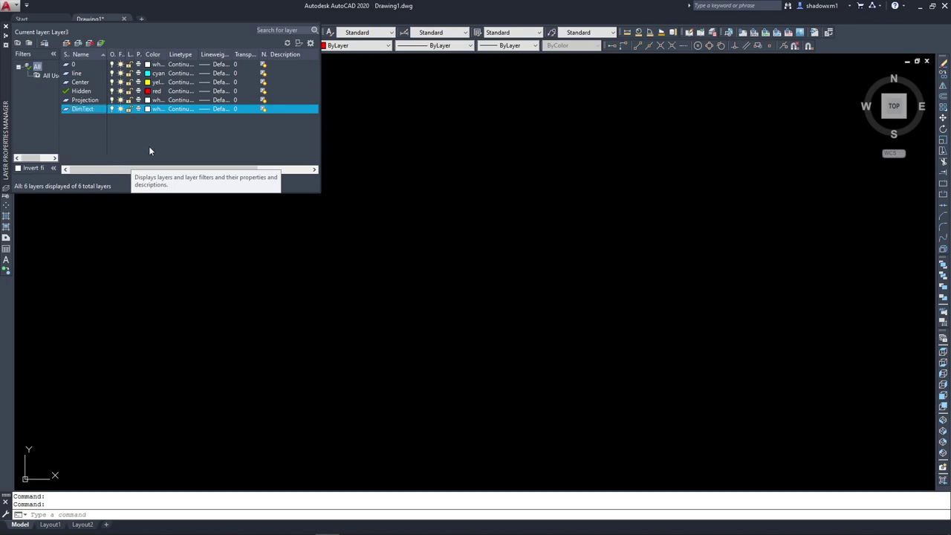
Set the Projection layer's colour to magenta and the DimText layer's colour to index 9.
left_click(150, 101)
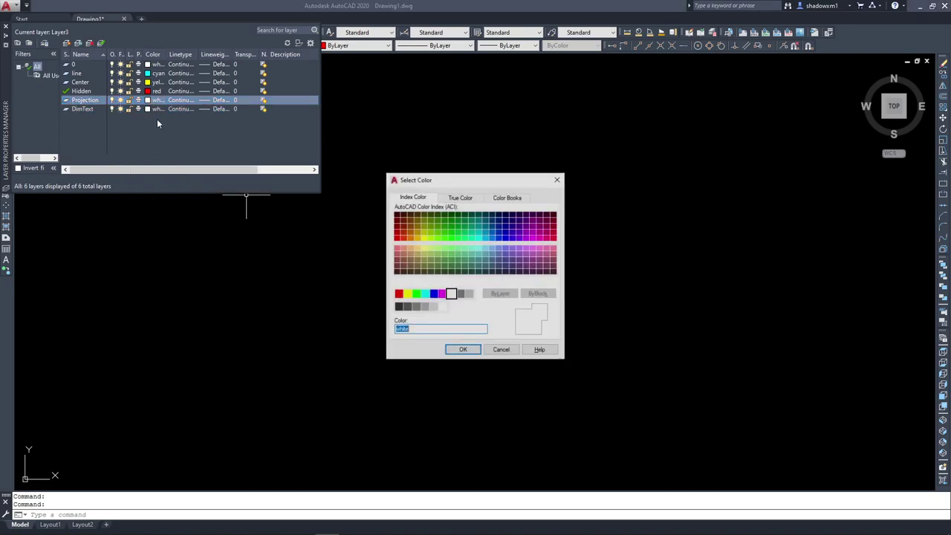
left_click(442, 294)
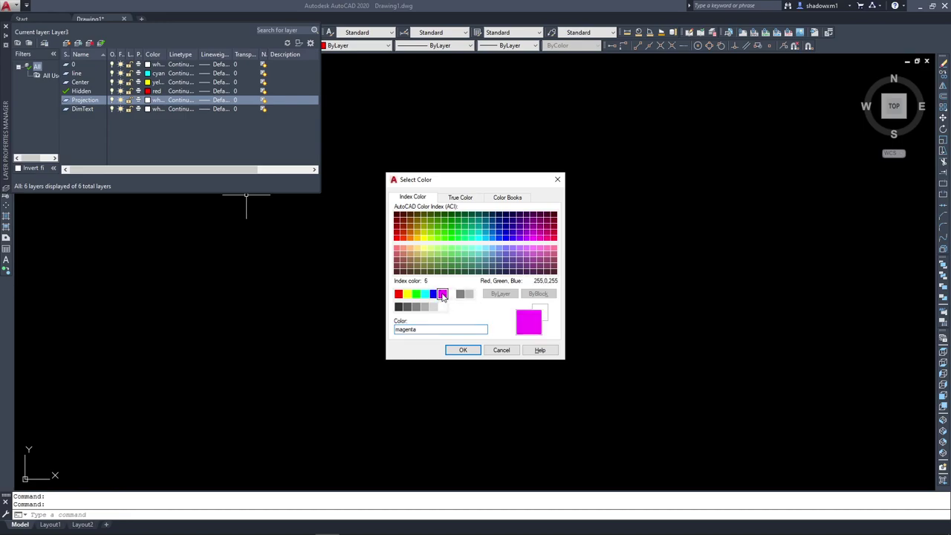
left_click(459, 350)
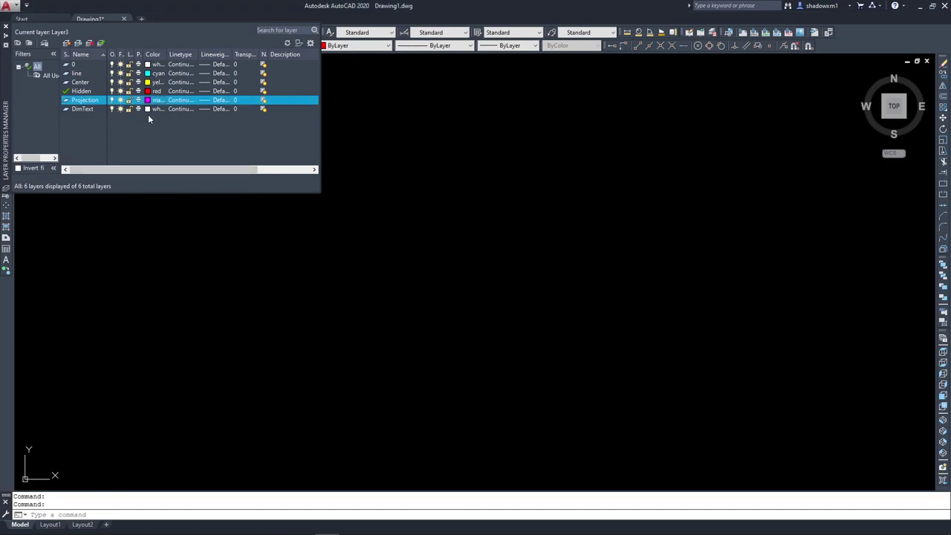
left_click(148, 110)
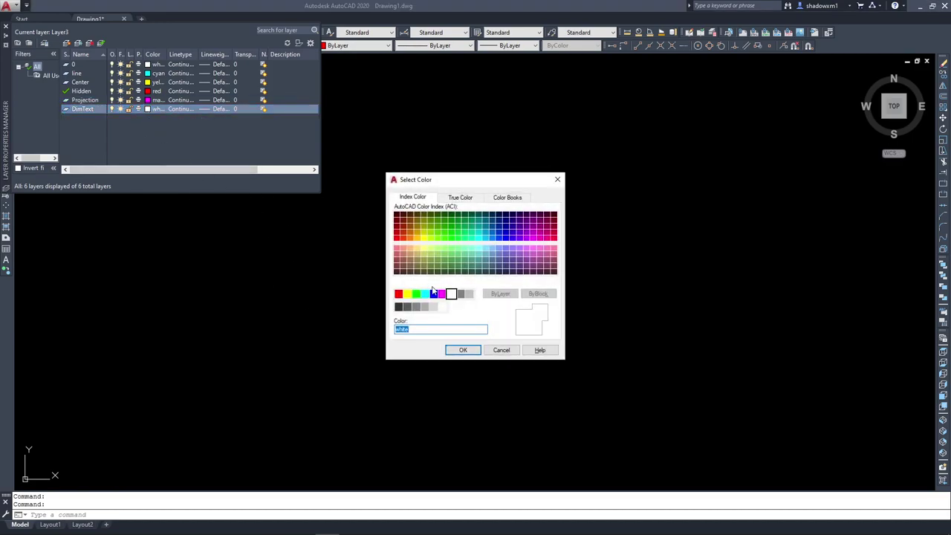
left_click(469, 294)
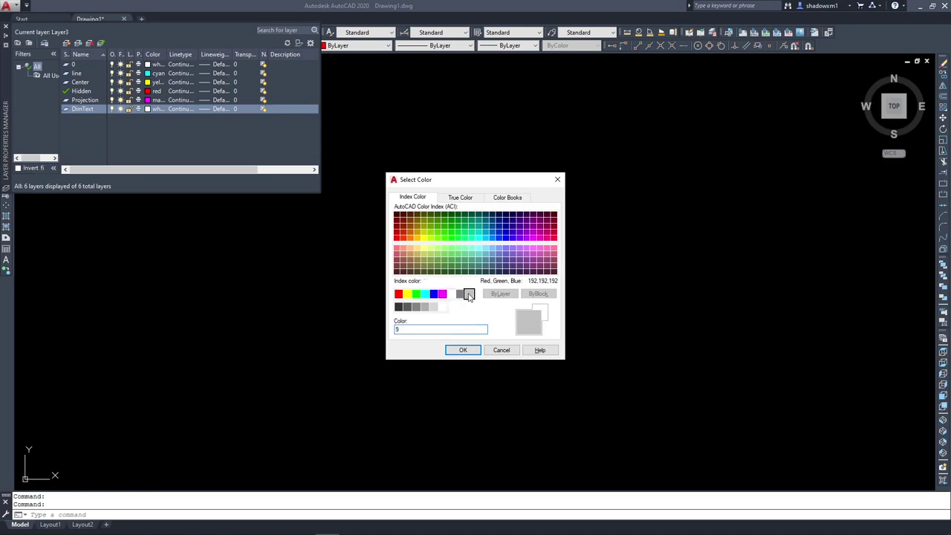
left_click(464, 350)
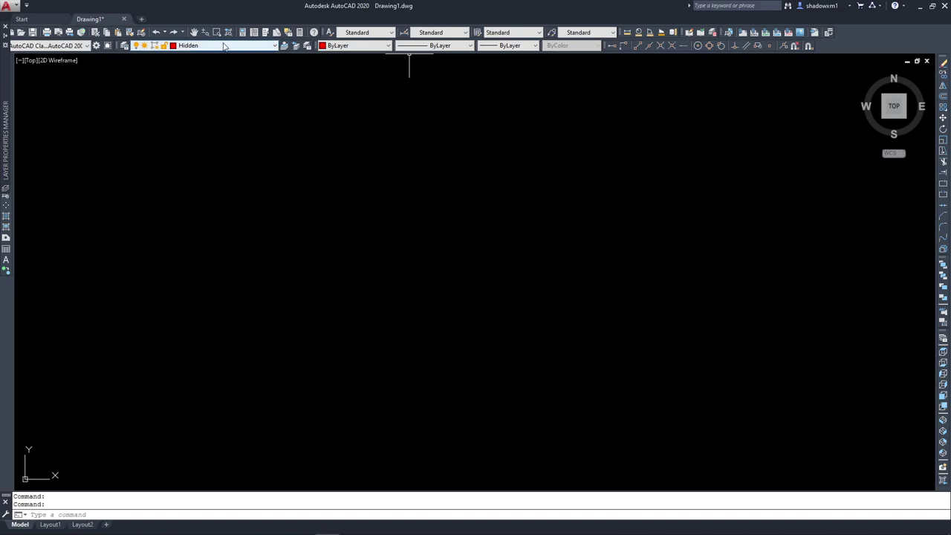
Reopen the layer list and make line the current layer.
left_click(124, 46)
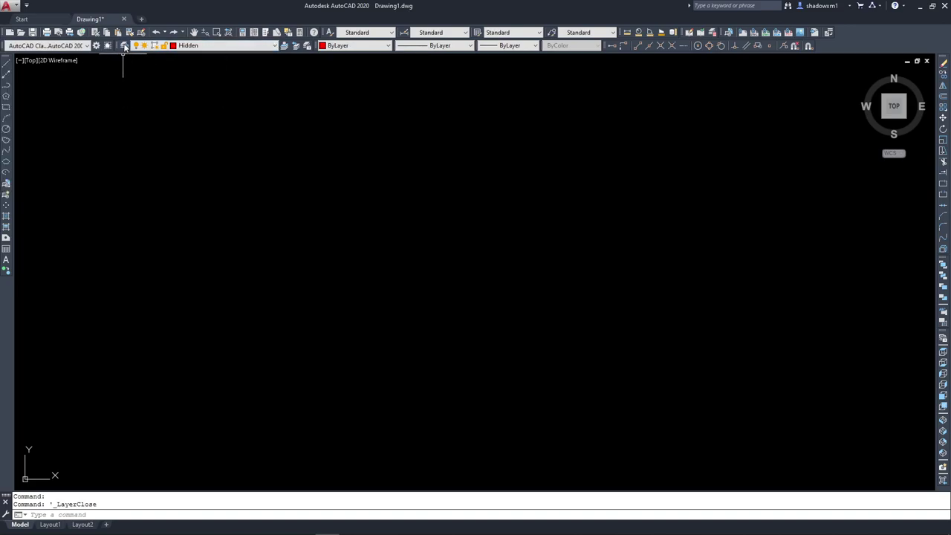
left_click(124, 45)
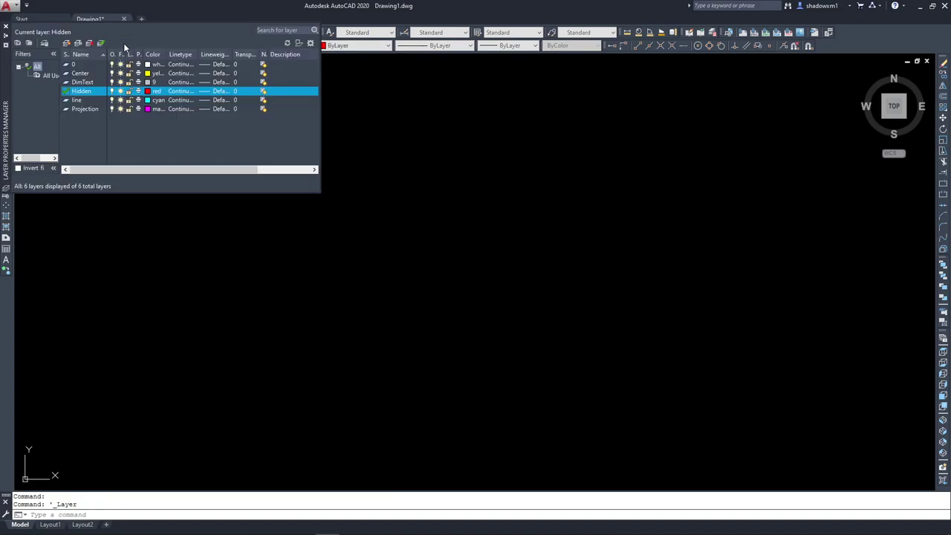
double_click(75, 100)
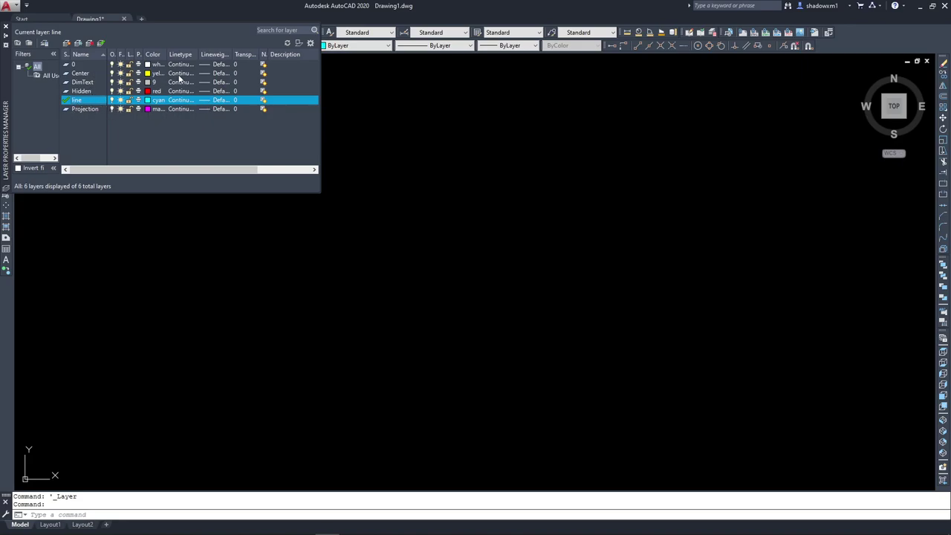
Load the CENTER linetype from acad.lin while choosing the Center layer's linetype.
left_click(205, 72)
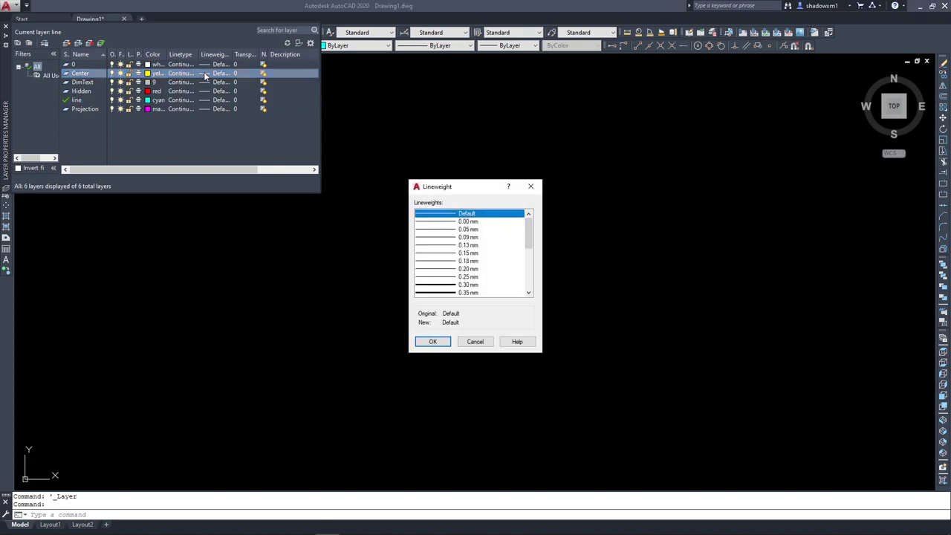
left_click(530, 186)
left_click(174, 73)
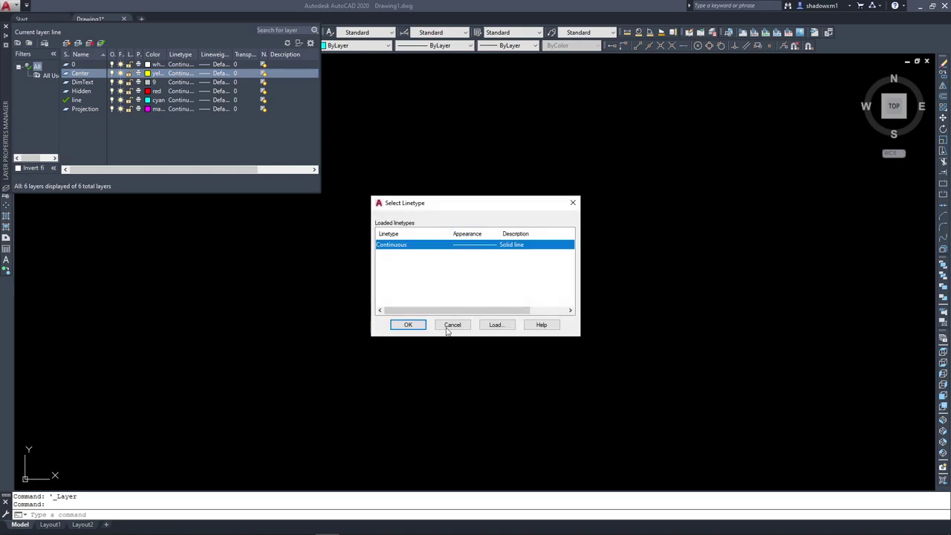
left_click(490, 325)
scroll(481, 269, "down", 6)
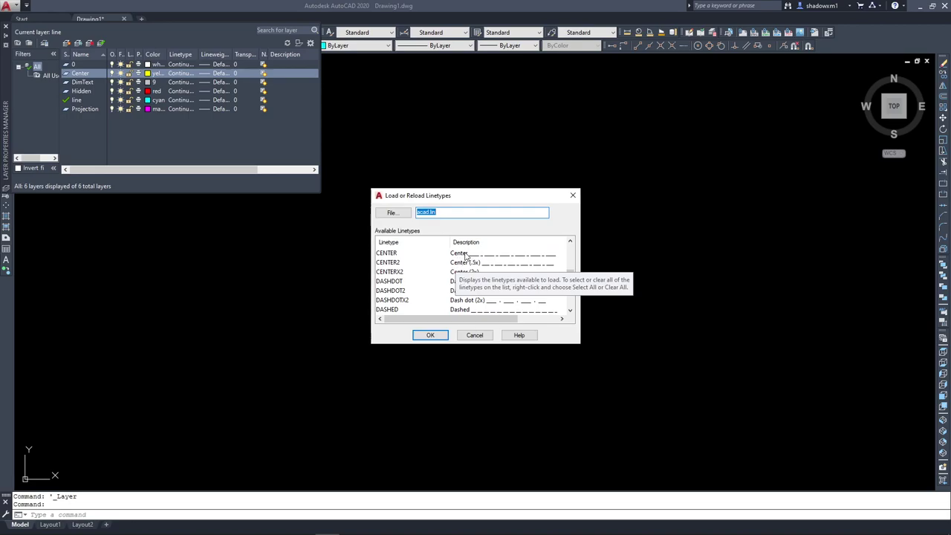
left_click(466, 254)
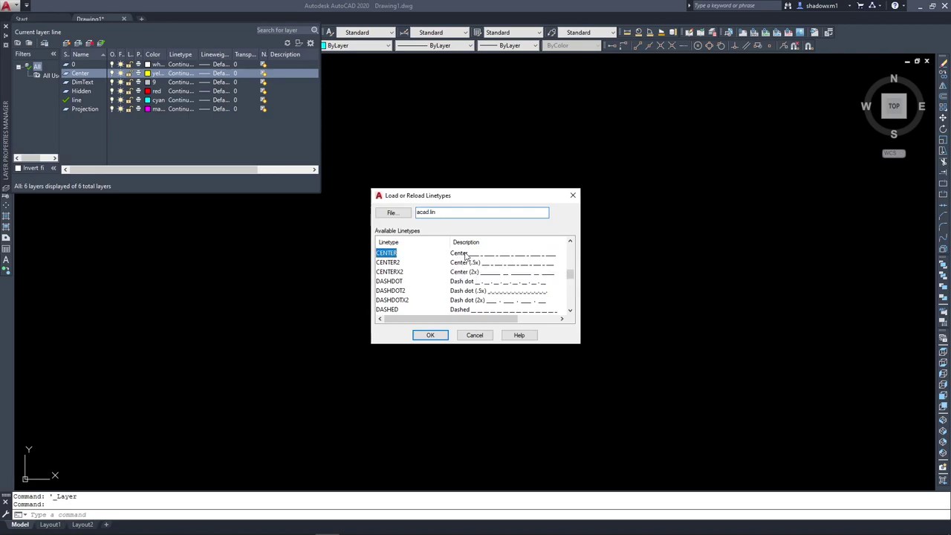
left_click(433, 336)
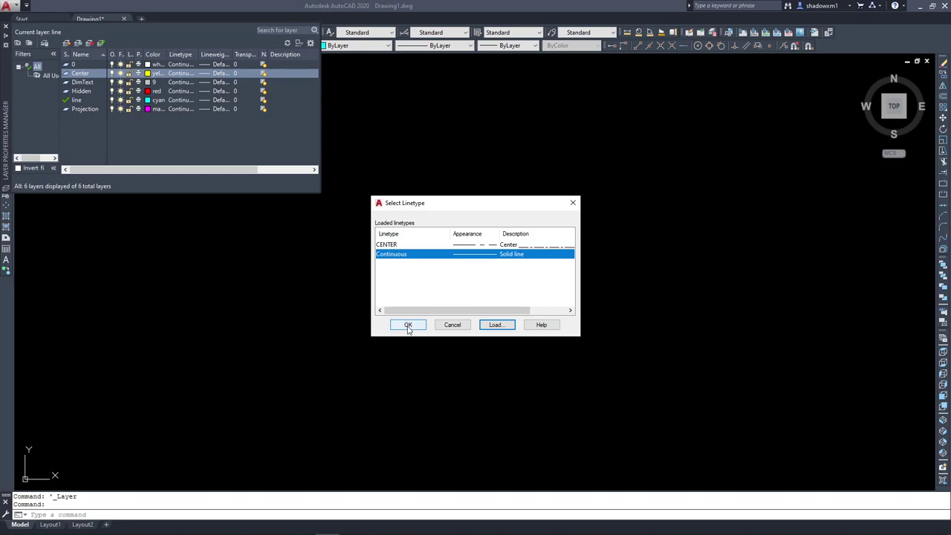
left_click(407, 328)
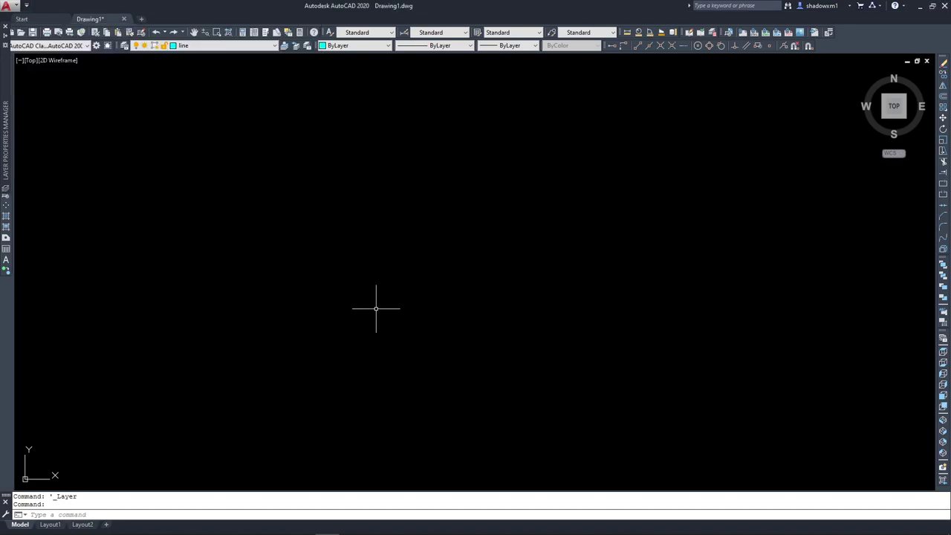
Reopen the layer list and set the line layer's linetype to CENTER.
left_click(123, 47)
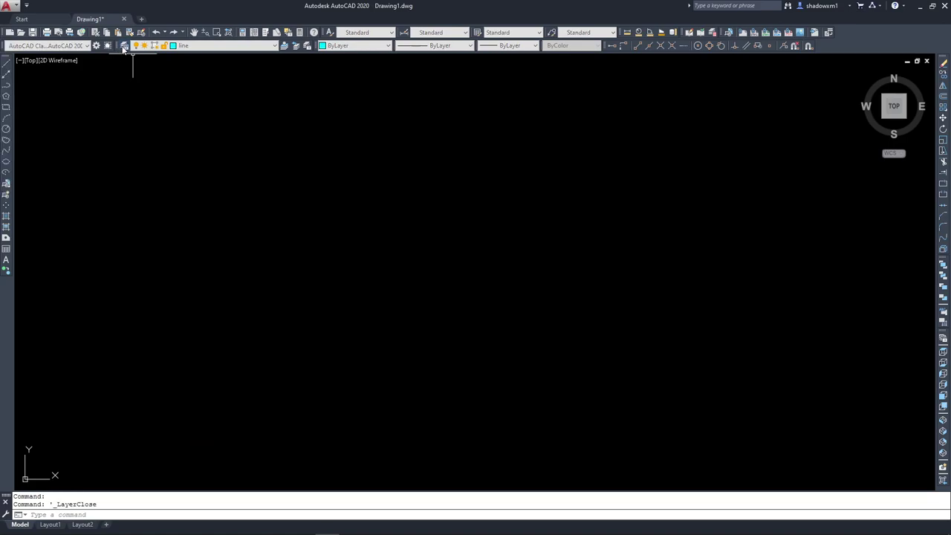
left_click(122, 47)
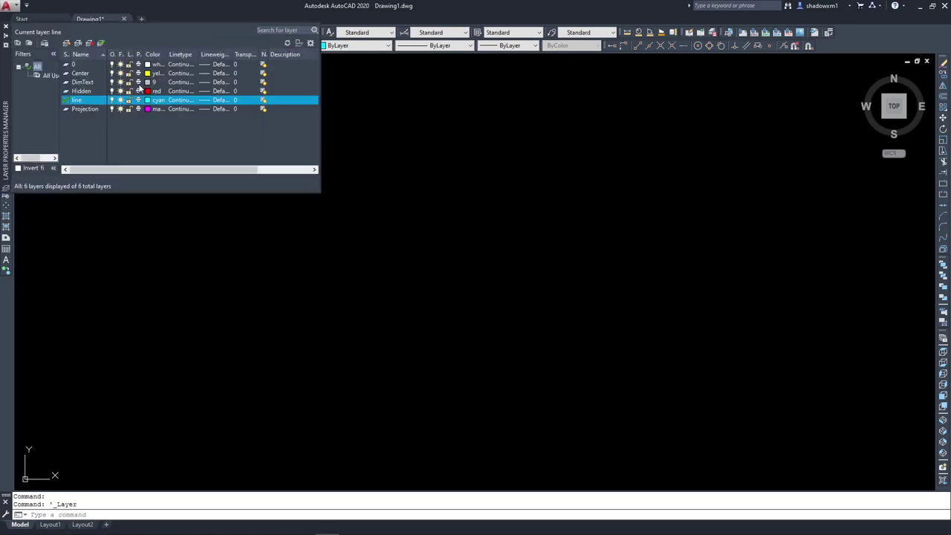
left_click(178, 100)
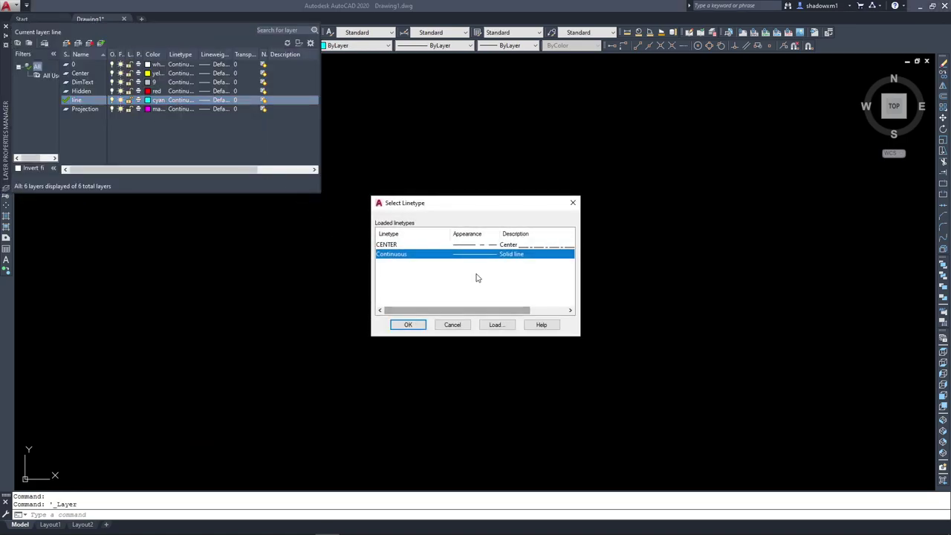
left_click(462, 246)
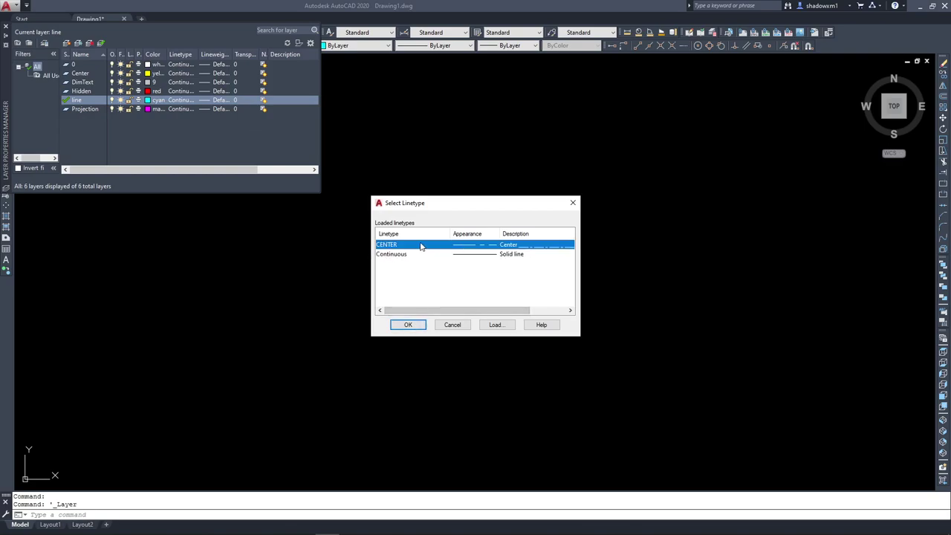
left_click(414, 327)
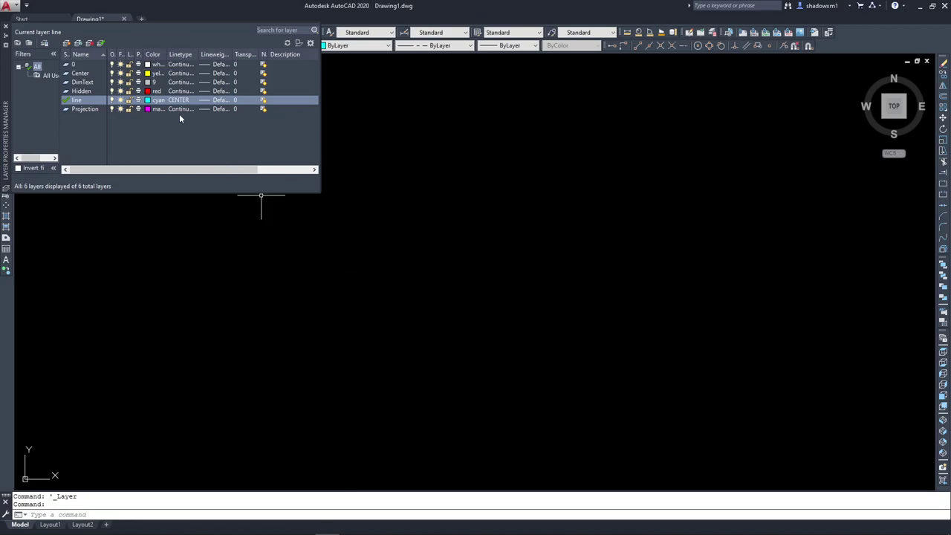
left_click(153, 98)
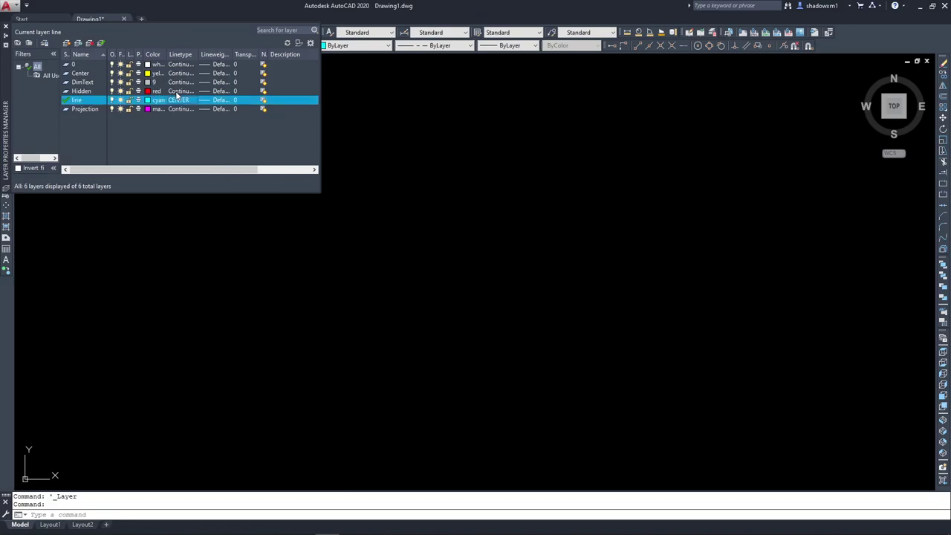
Load the HIDDEN linetype from acad.lin and assign it to the Hidden layer.
left_click(178, 92)
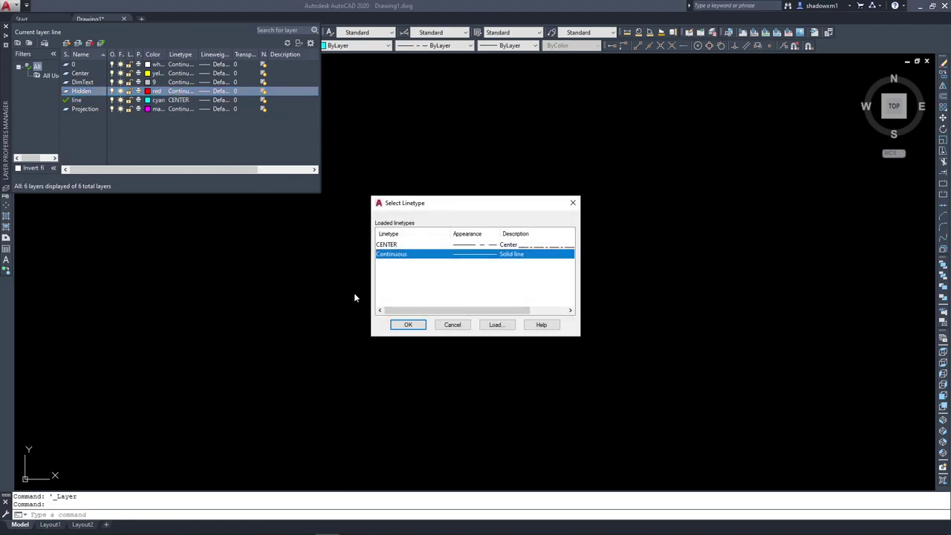
left_click(495, 324)
scroll(468, 297, "down", 11)
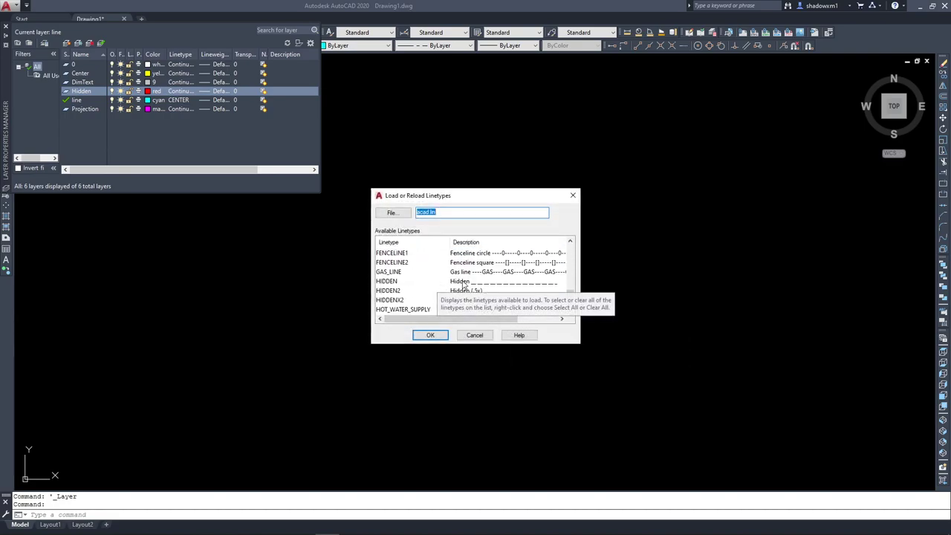
left_click(462, 283)
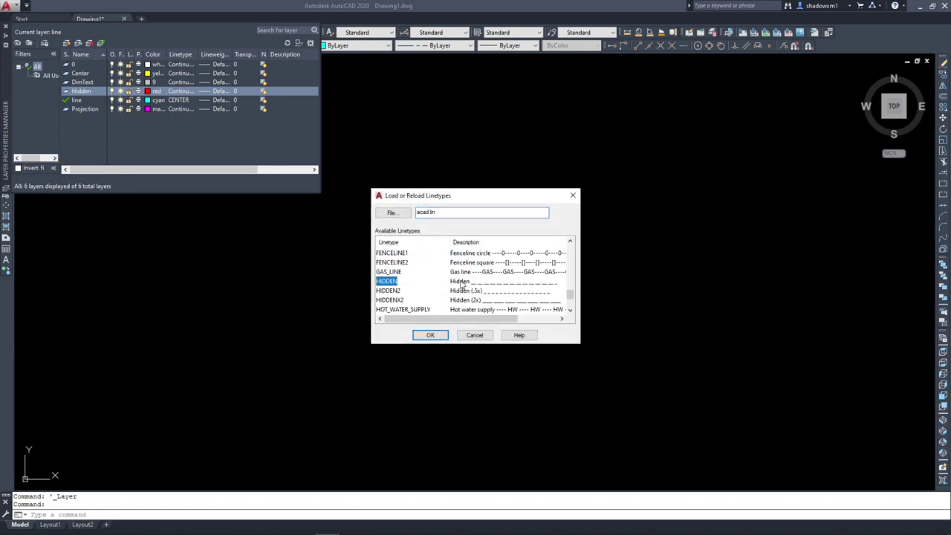
left_click(433, 335)
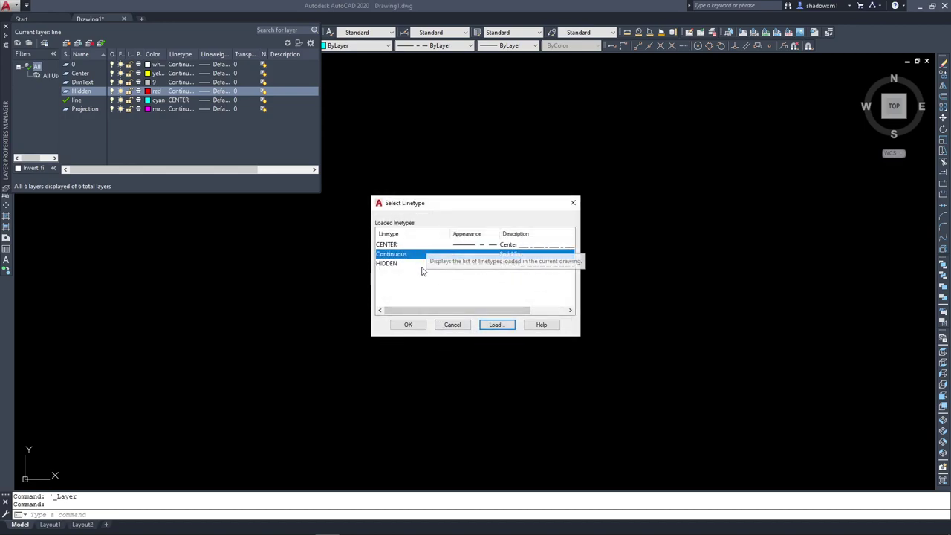
left_click(422, 264)
left_click(407, 327)
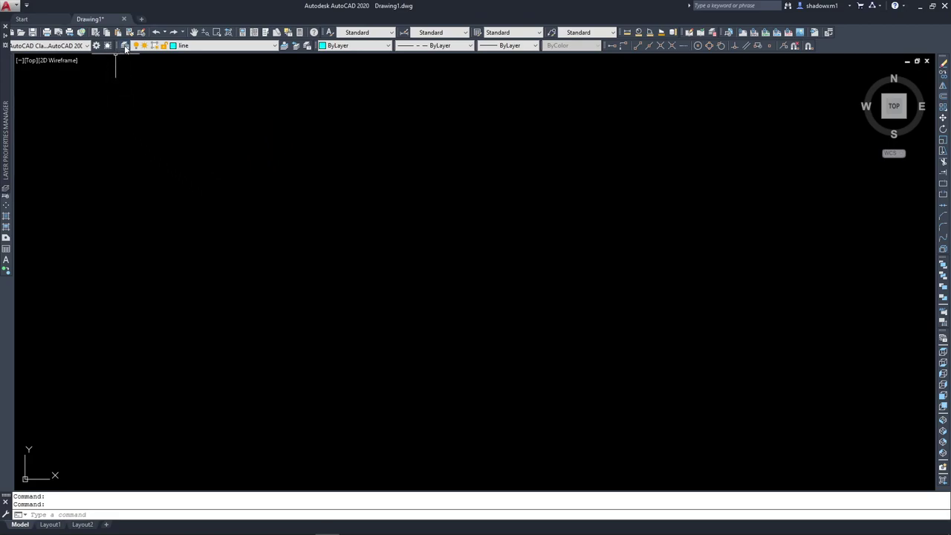
Reopen the Layer Properties Manager and reposition it as a floating palette over the drawing area, clear of the toolbars.
left_click(125, 46)
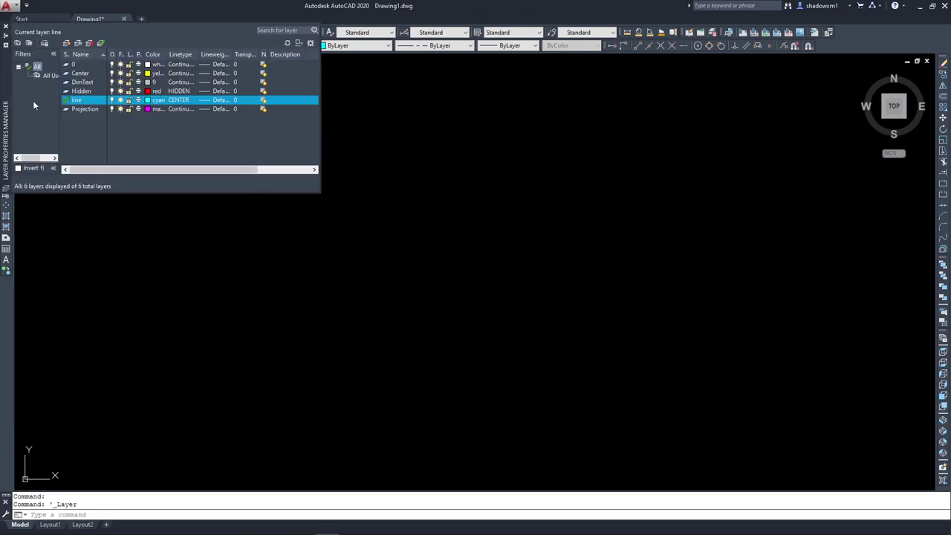
left_click_drag(4, 43, 25, 127)
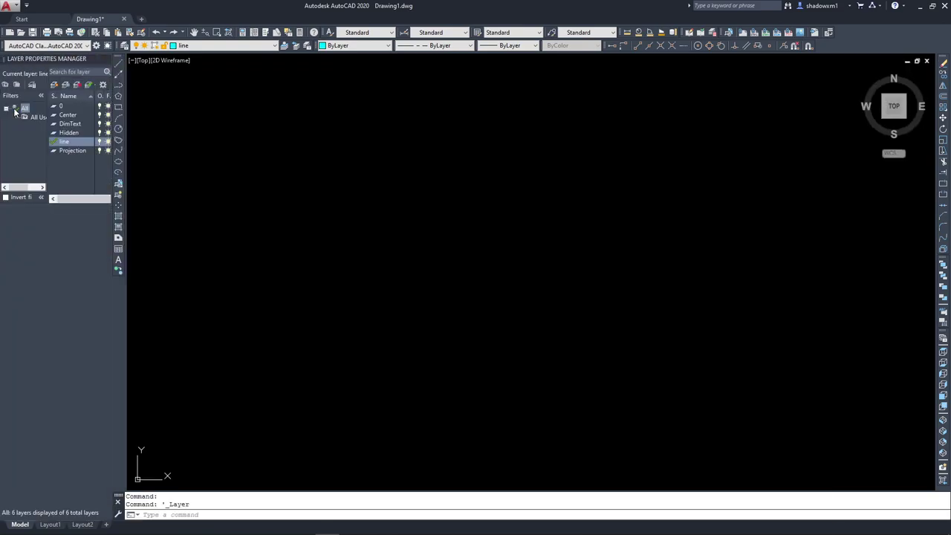
left_click(27, 59)
left_click_drag(160, 69, 161, 69)
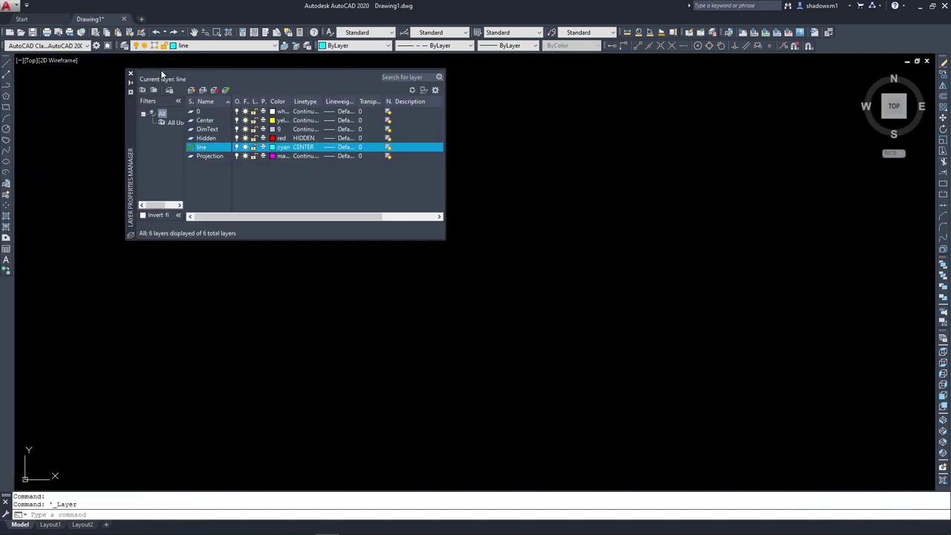
left_click_drag(128, 108, 18, 108)
mouse_move(29, 104)
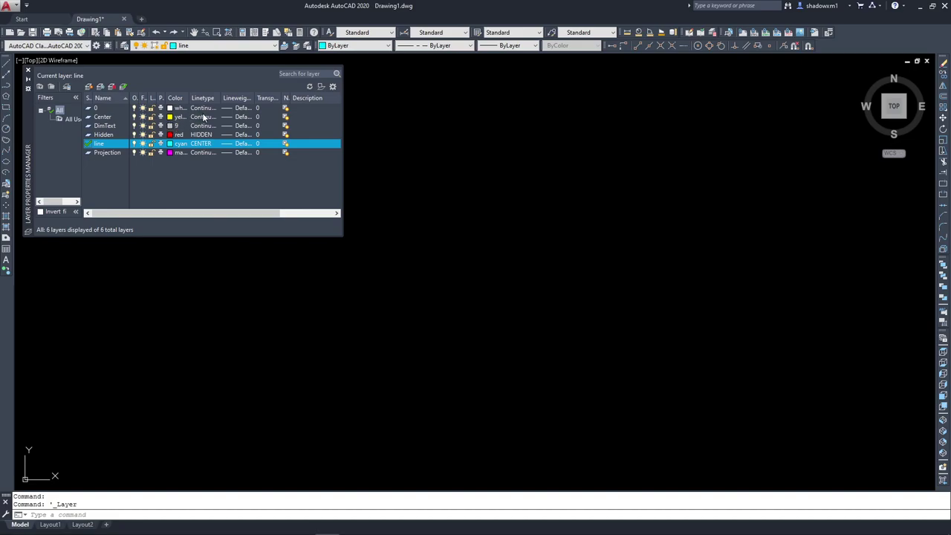
Set the Center layer's linetype to CENTER and the line layer's linetype to Continuous.
left_click(205, 119)
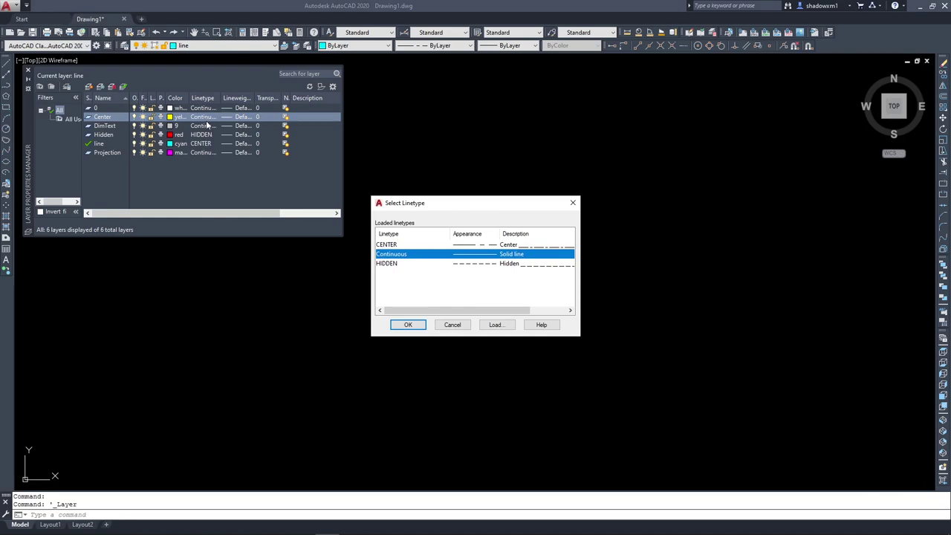
left_click(390, 244)
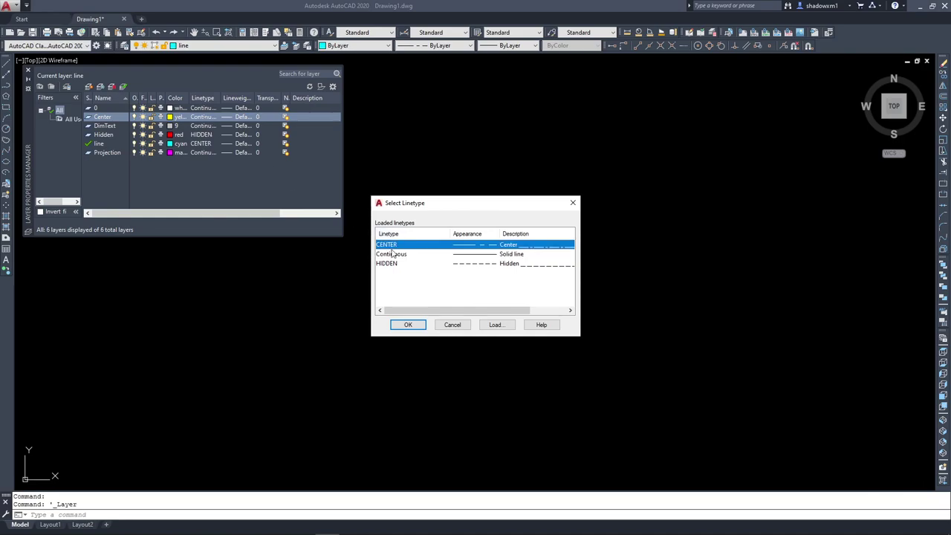
left_click(407, 326)
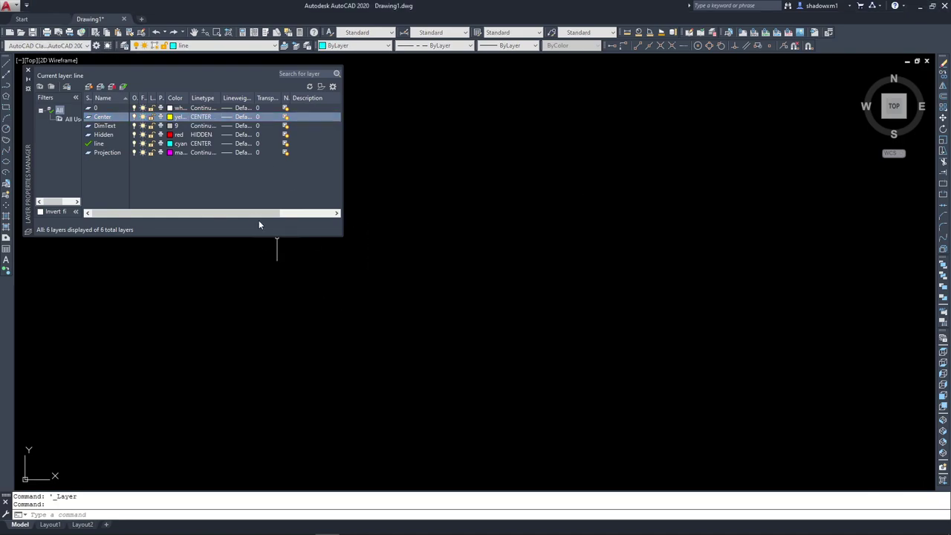
left_click(207, 144)
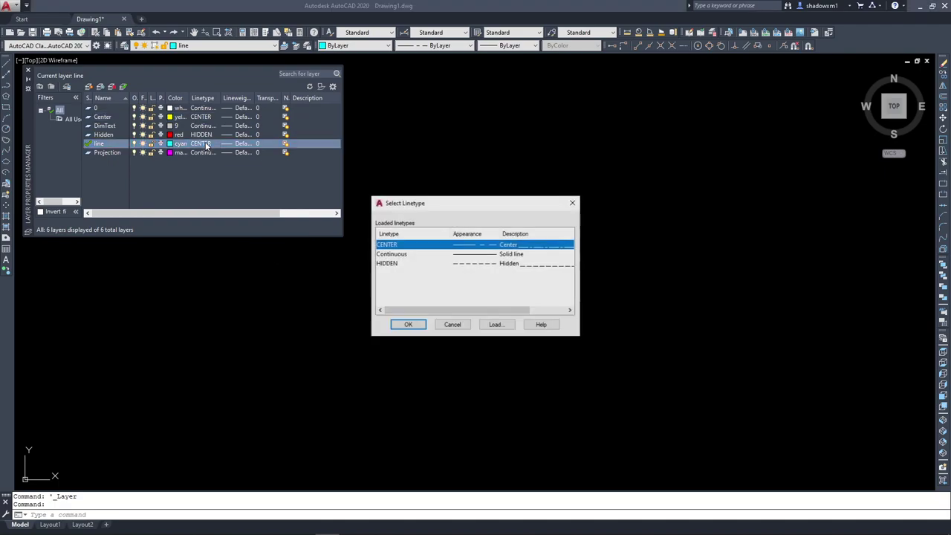
left_click(475, 256)
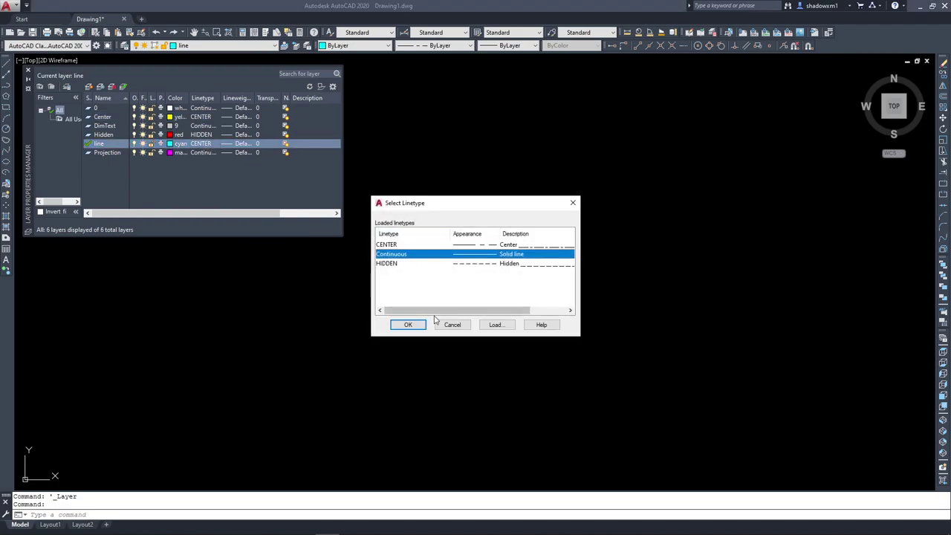
left_click(408, 324)
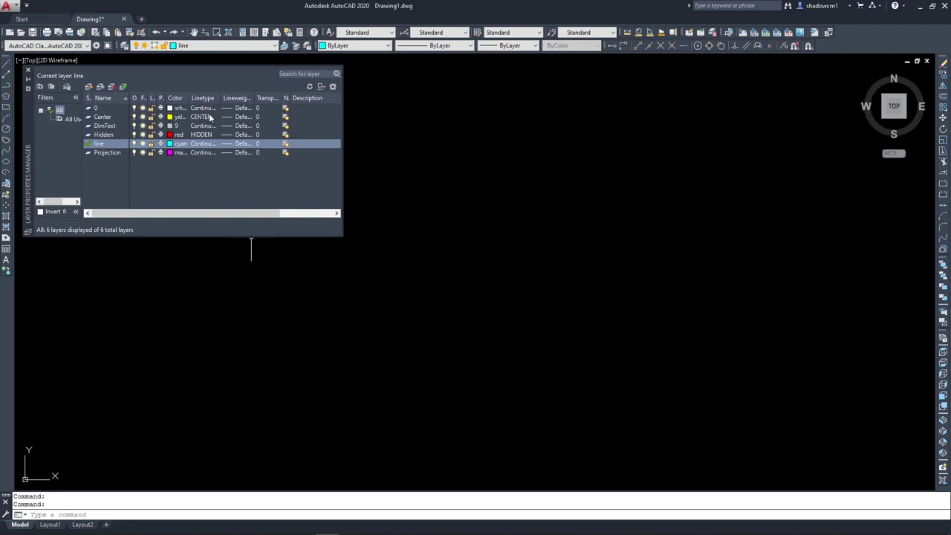
Load the PHANTOM linetype from acad.lin, assign it to the Projection layer and close the layer list.
left_click(194, 152)
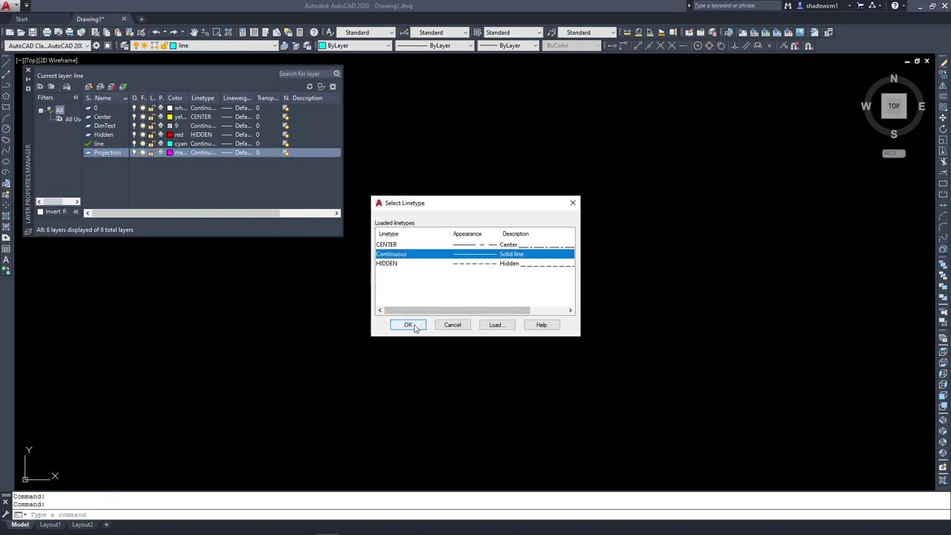
left_click(492, 327)
scroll(442, 288, "down", 10)
scroll(421, 264, "down", 1)
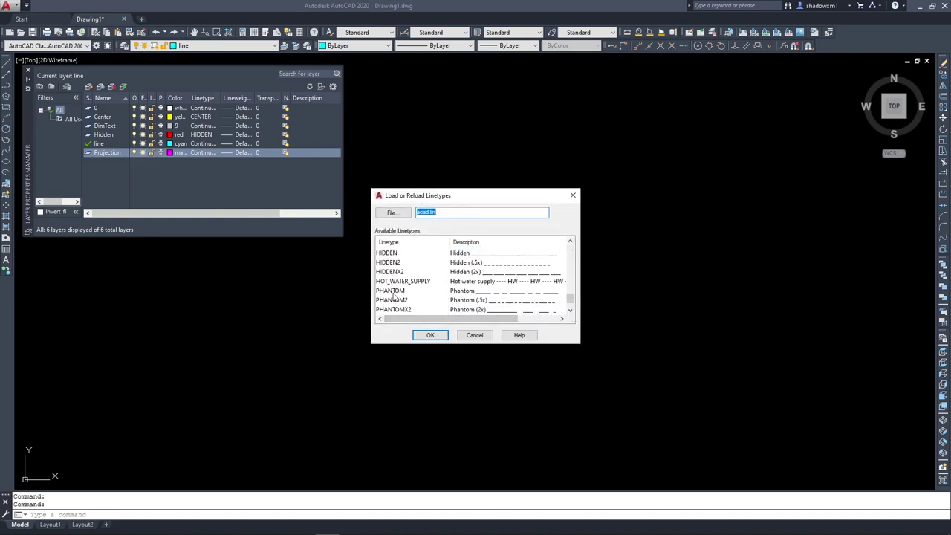
left_click(398, 291)
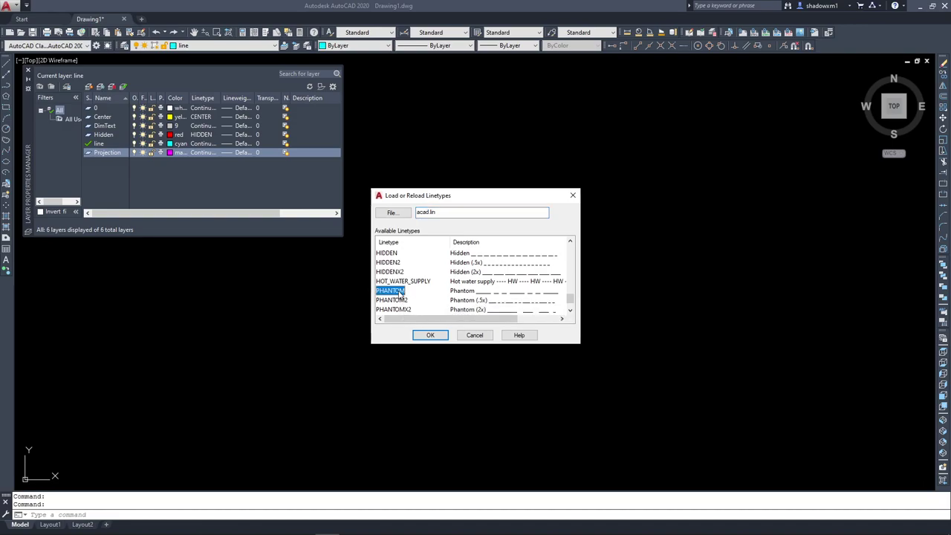
left_click(427, 334)
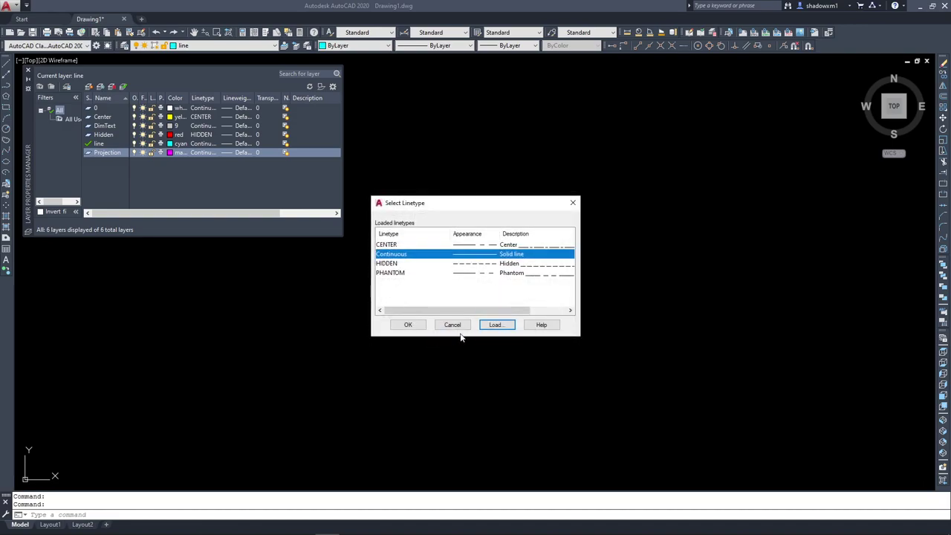
left_click(392, 275)
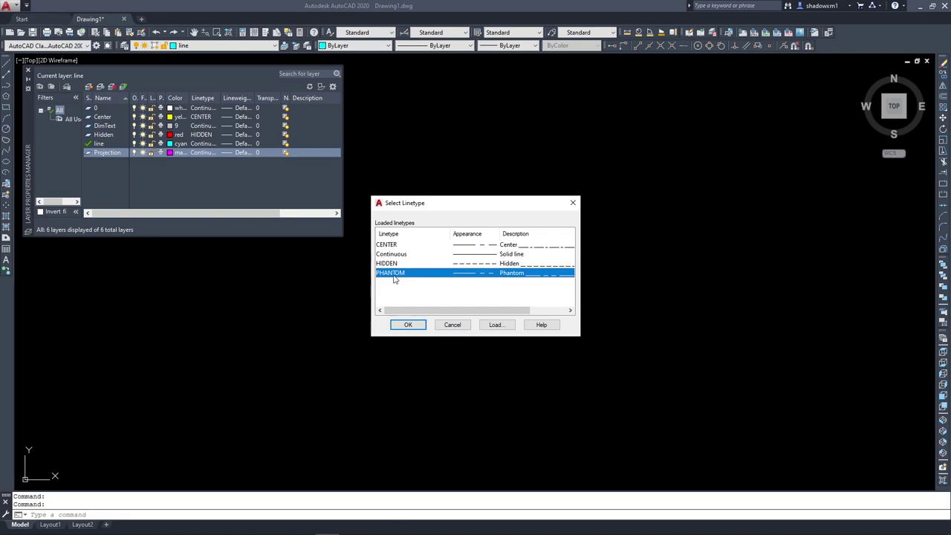
left_click(411, 324)
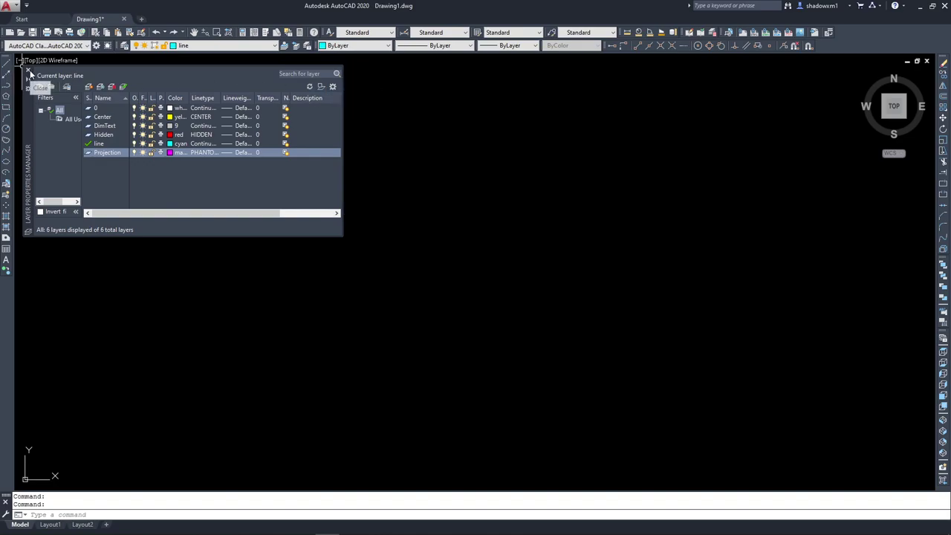
left_click(29, 71)
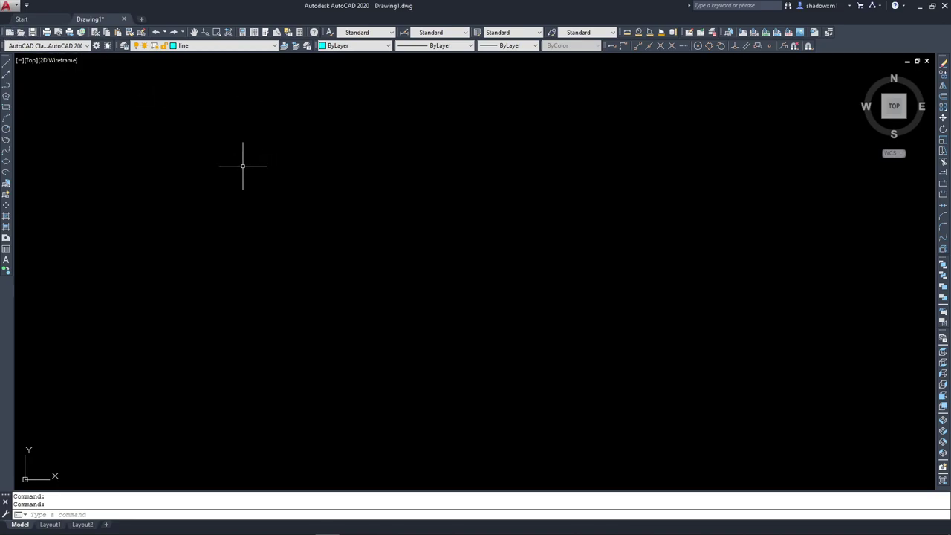
Configure the drawing units with Decimal lengths at 0.0 precision and an angle precision of 0.0.
type("units")
key("Return")
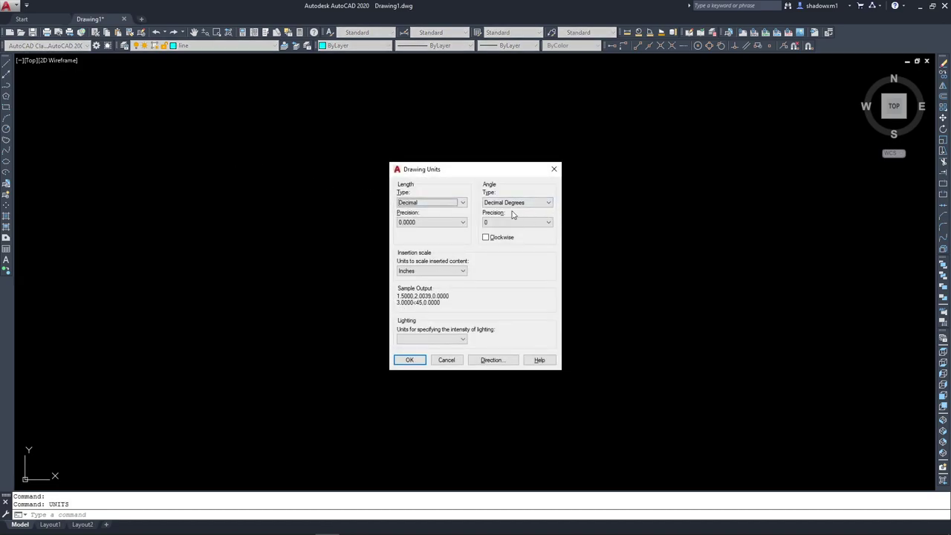
left_click(464, 202)
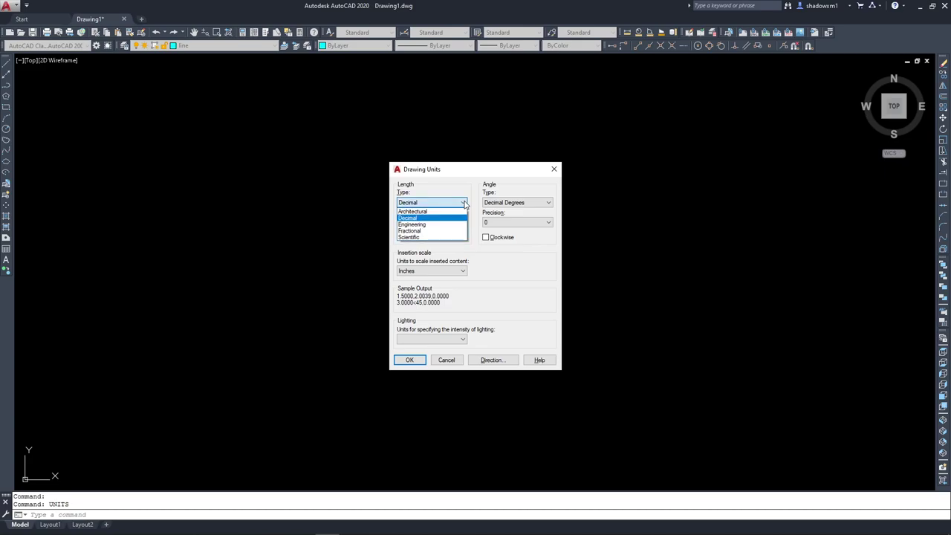
left_click(421, 218)
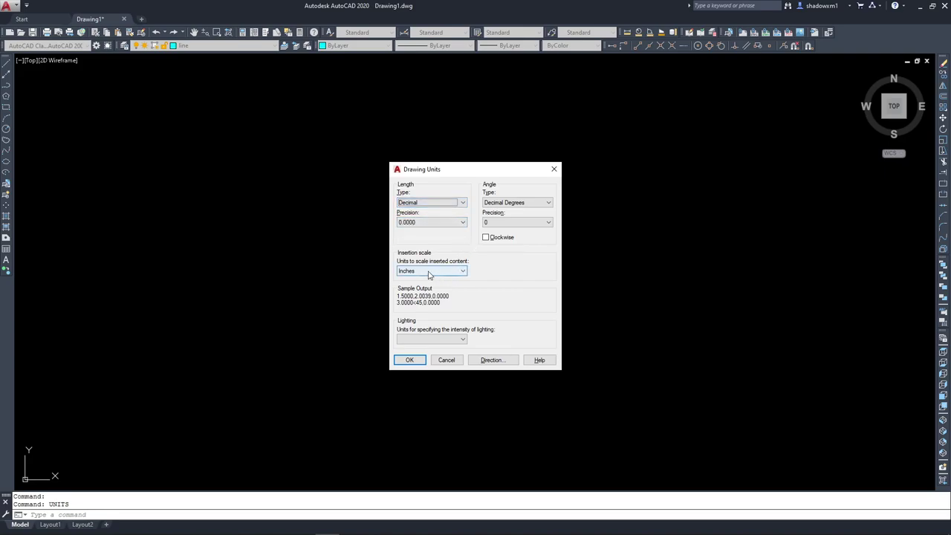
left_click(464, 223)
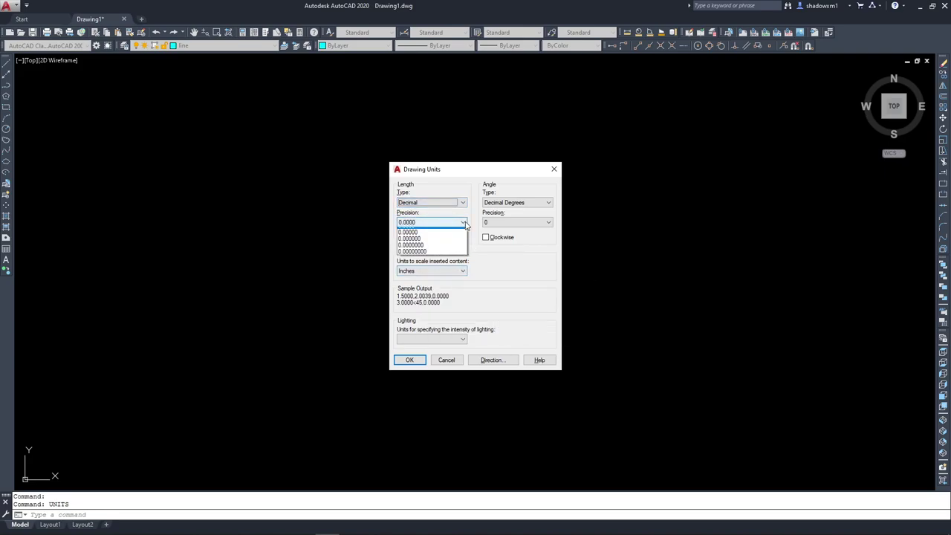
left_click(430, 236)
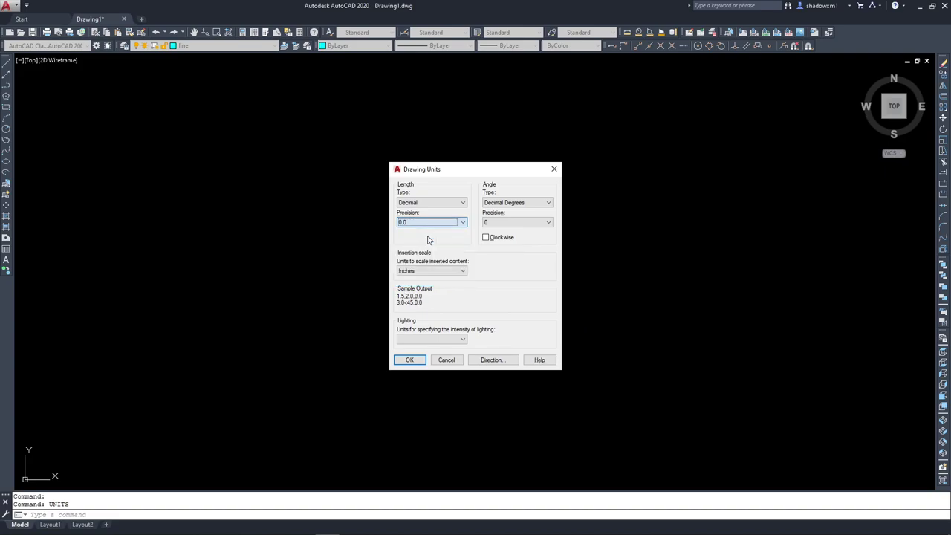
left_click(548, 223)
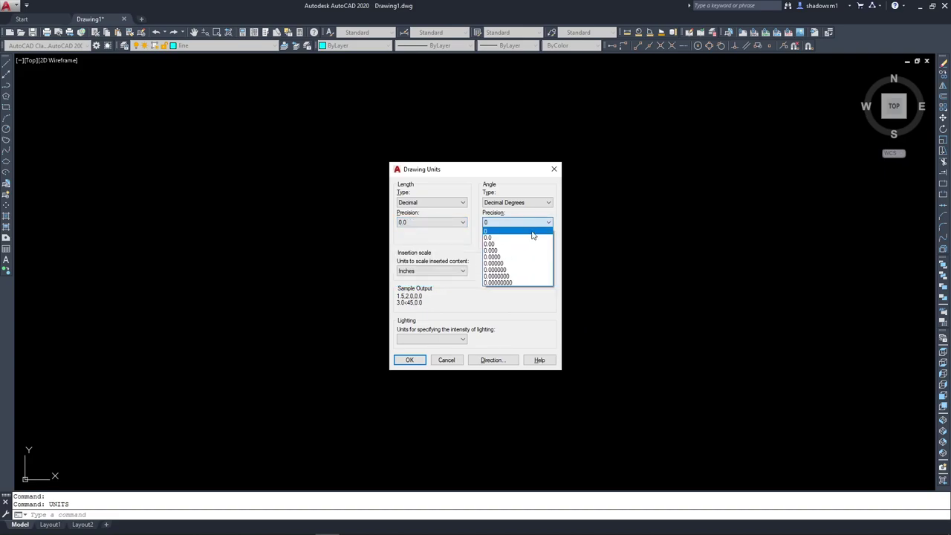
left_click(532, 238)
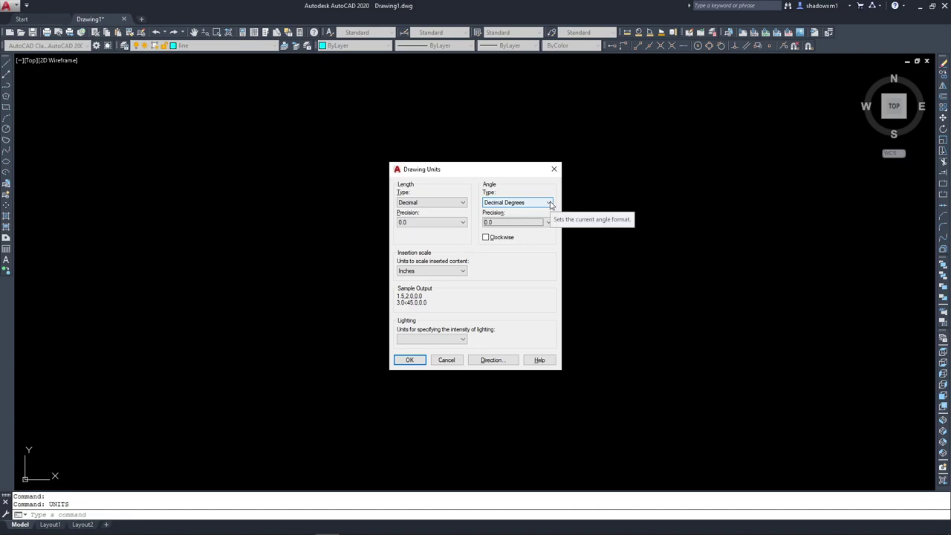
left_click(409, 360)
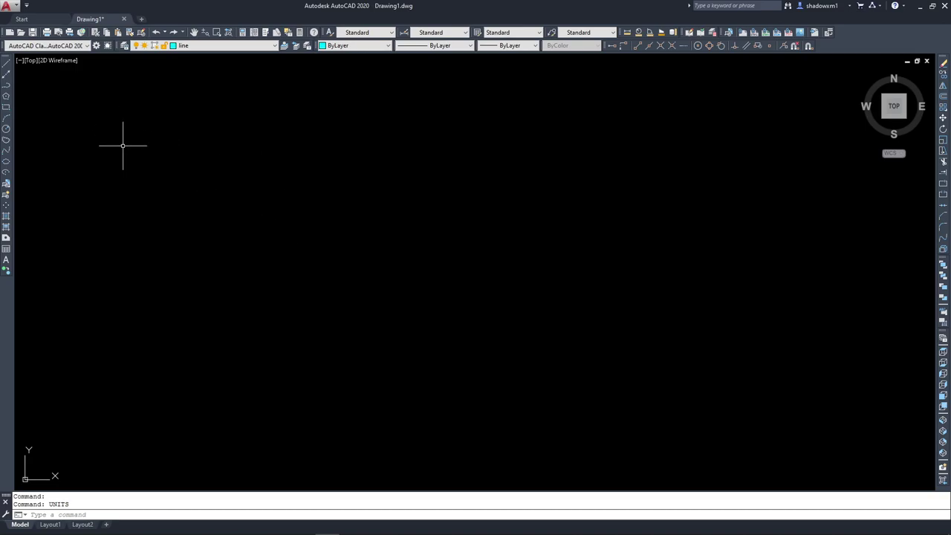
left_click(6, 64)
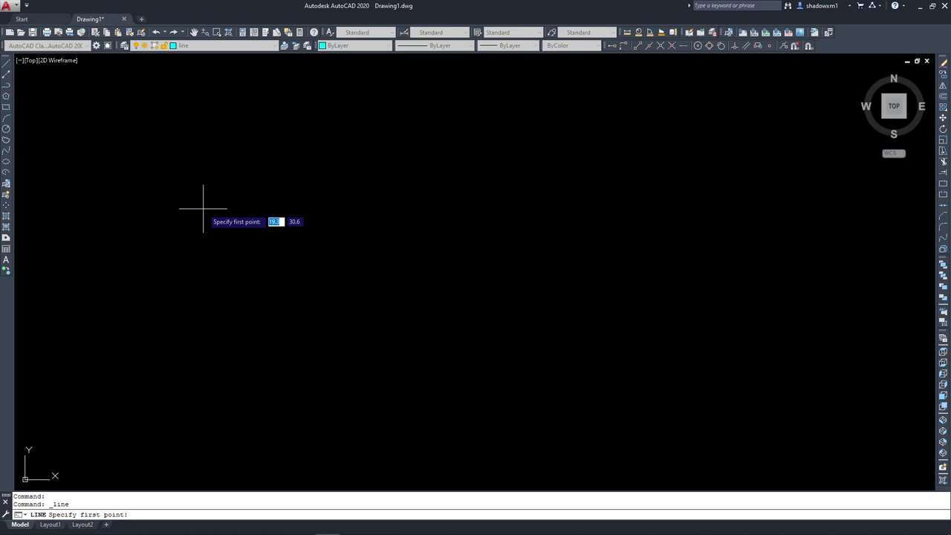
type("@12")
key("Tab")
type("90")
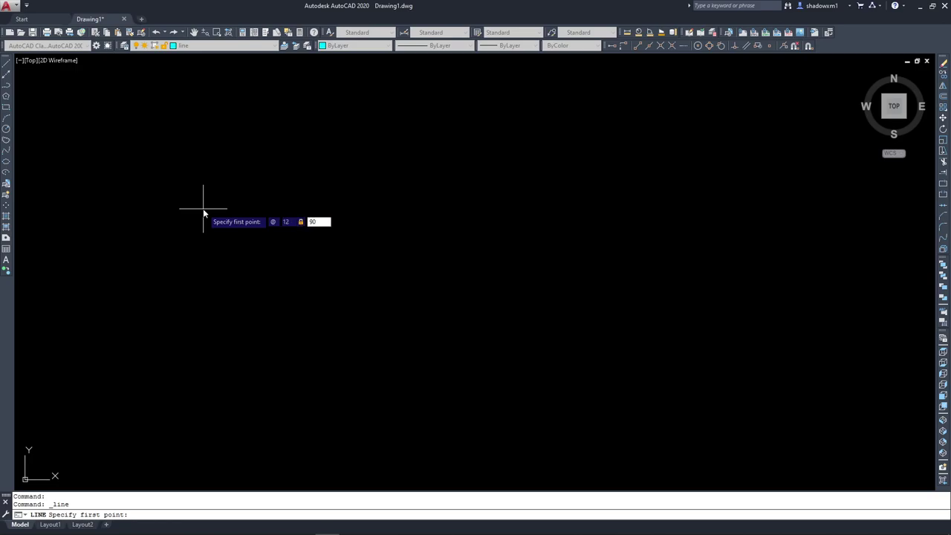
key("Return")
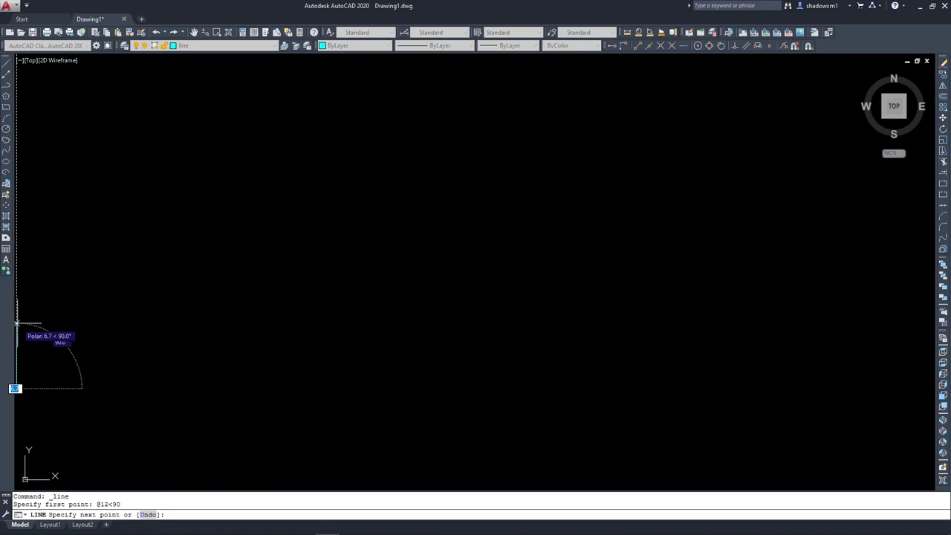
key("Escape")
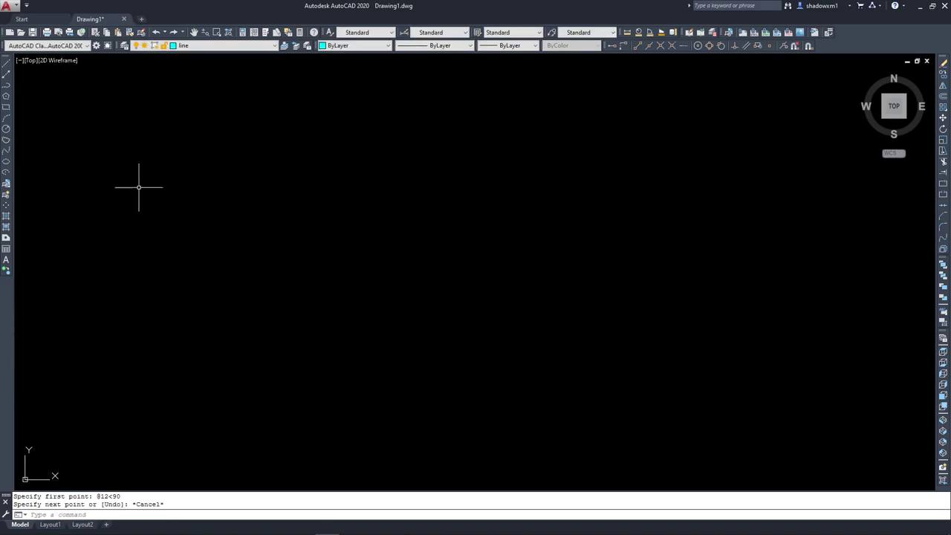
Draw three connected line segments: about 10.5 units straight up, a longer horizontal run to the right, and about 10.5 units straight down.
left_click(6, 64)
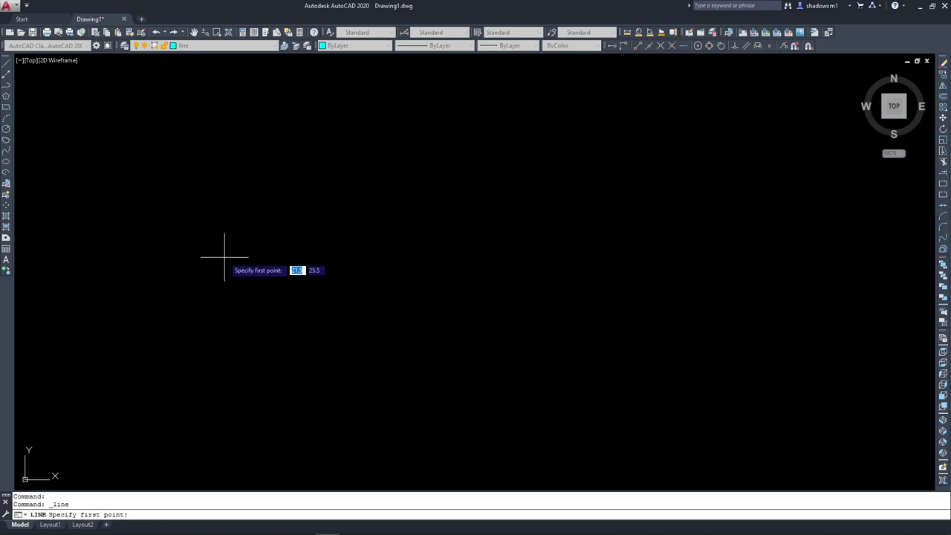
left_click(221, 217)
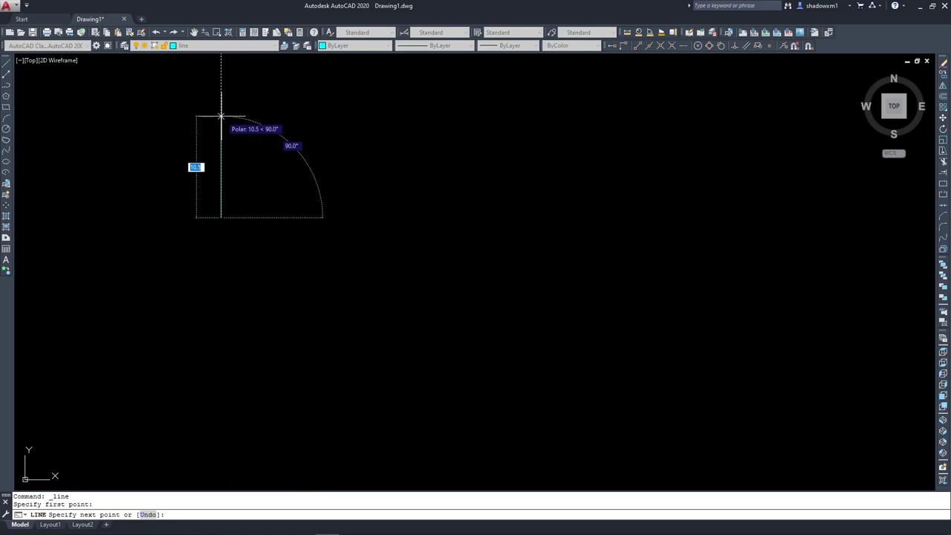
left_click(220, 117)
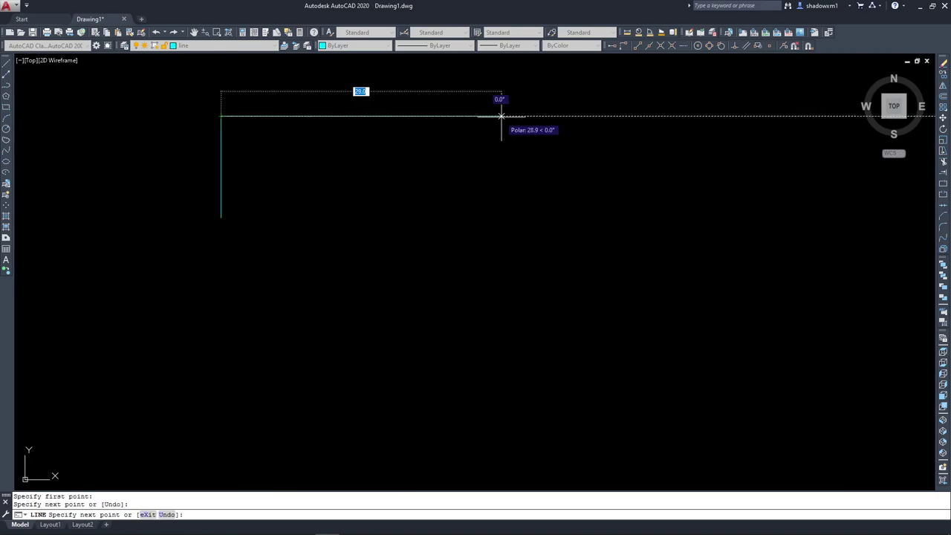
left_click(433, 116)
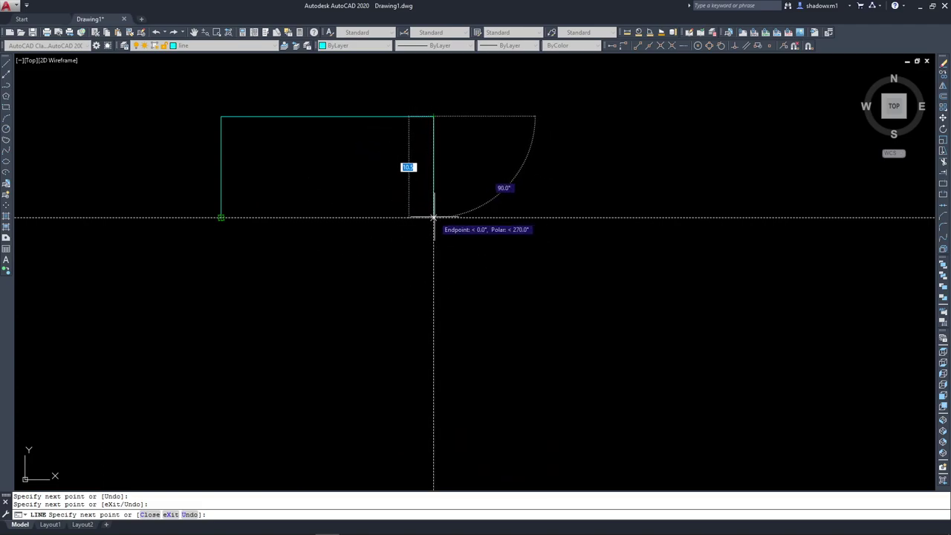
left_click(433, 217)
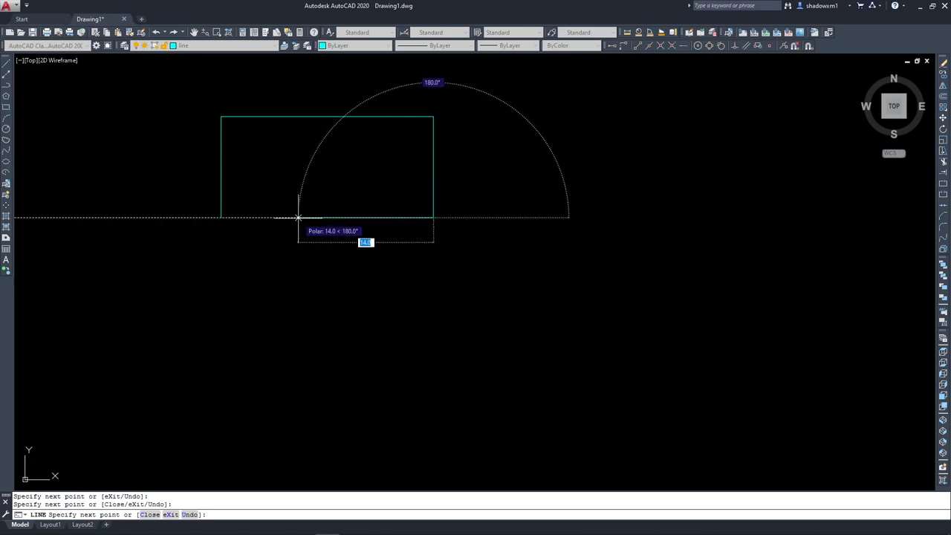
Continue the line about 14 units left, diagonally down-left, a short way left, and vertically up to the start point, closing the outline.
left_click(298, 217)
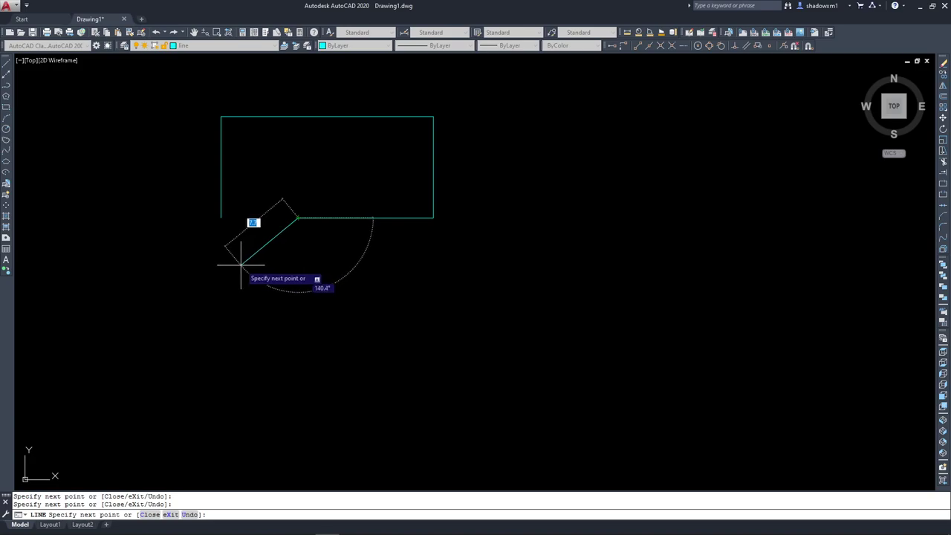
left_click(241, 265)
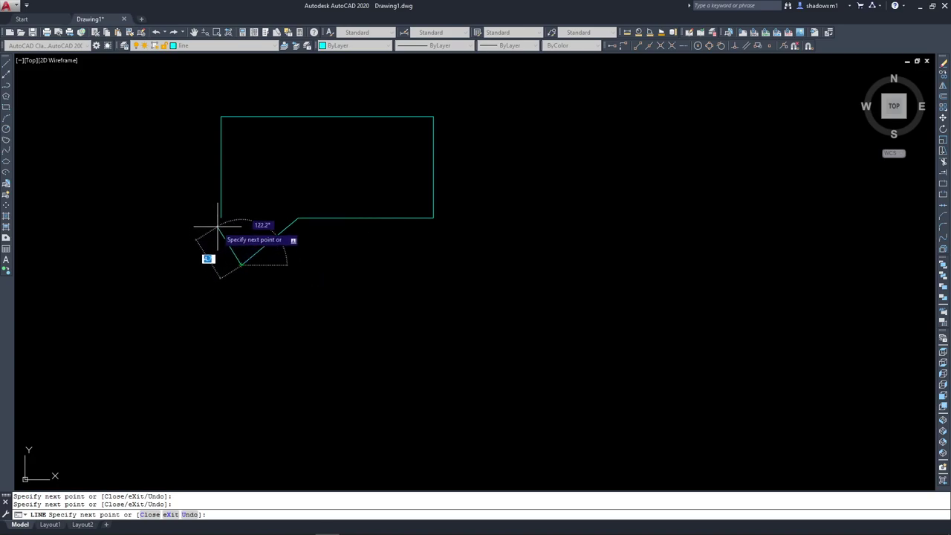
left_click(221, 265)
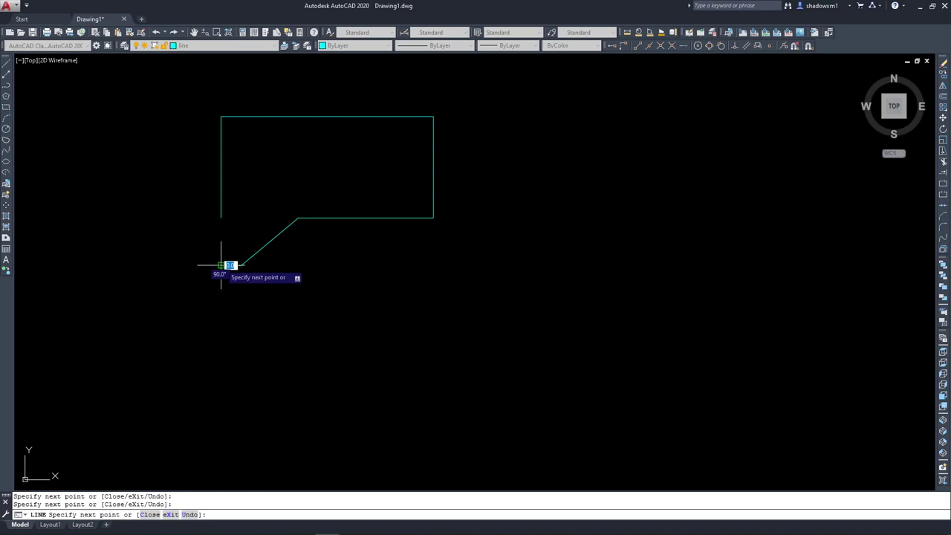
left_click(221, 217)
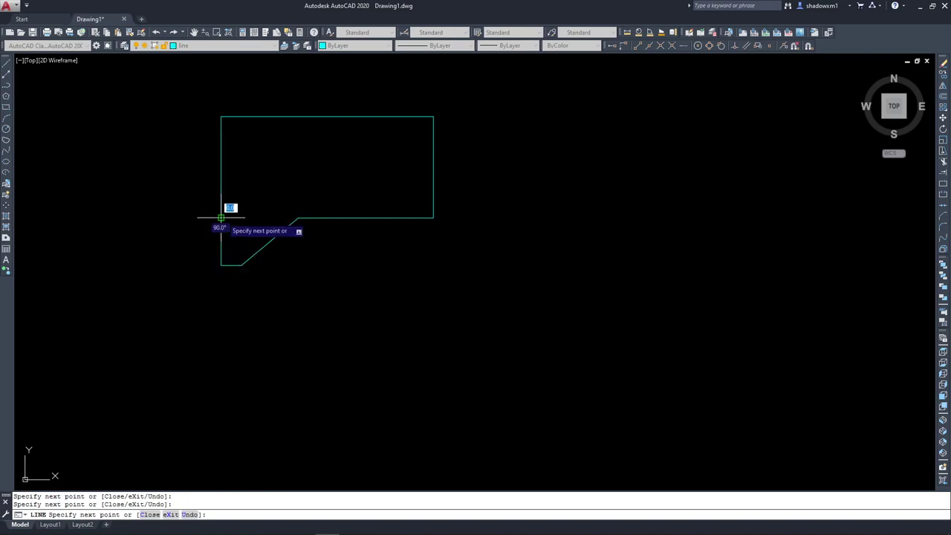